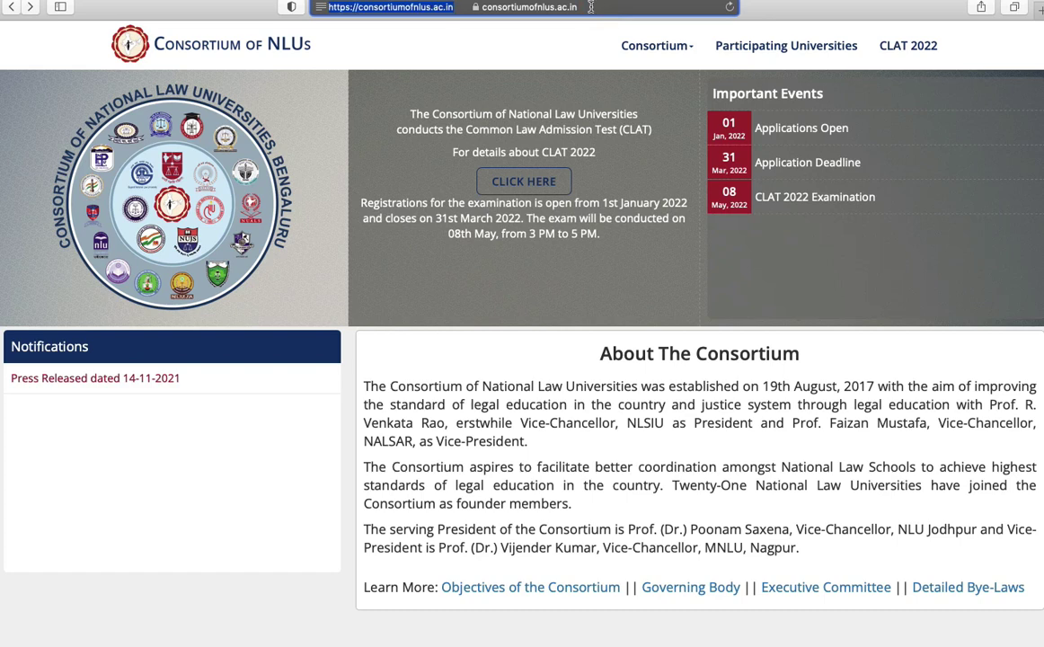
Dismiss the browser suggestions and go to the CLAT 2022 page from the top navigation
{"action": "left_click", "coordinate": [869, 129]}
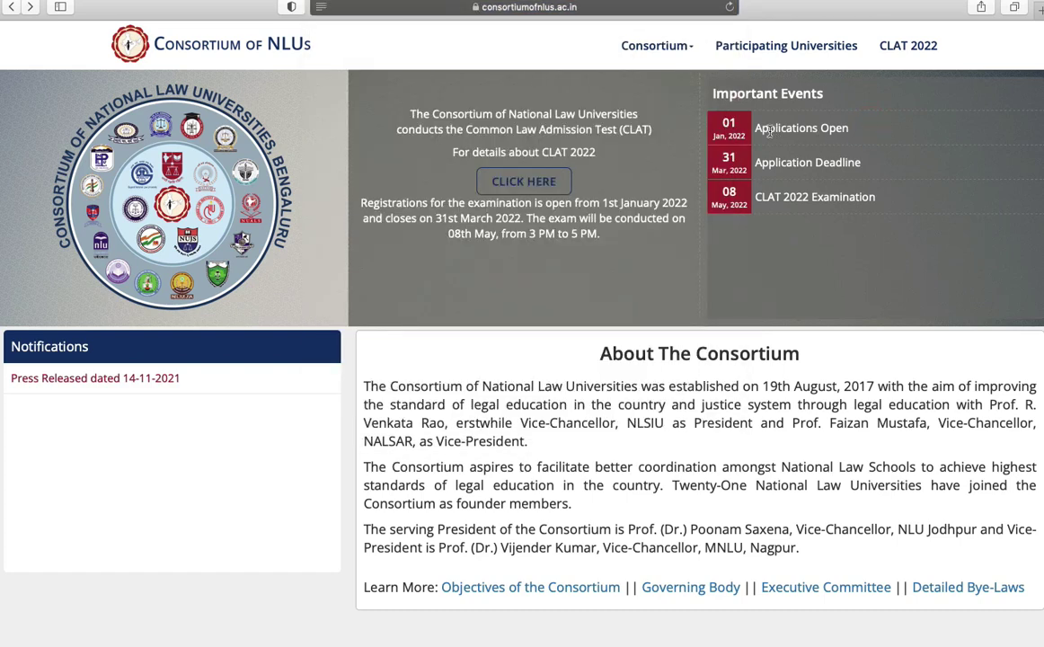
{"action": "left_click", "coordinate": [924, 54]}
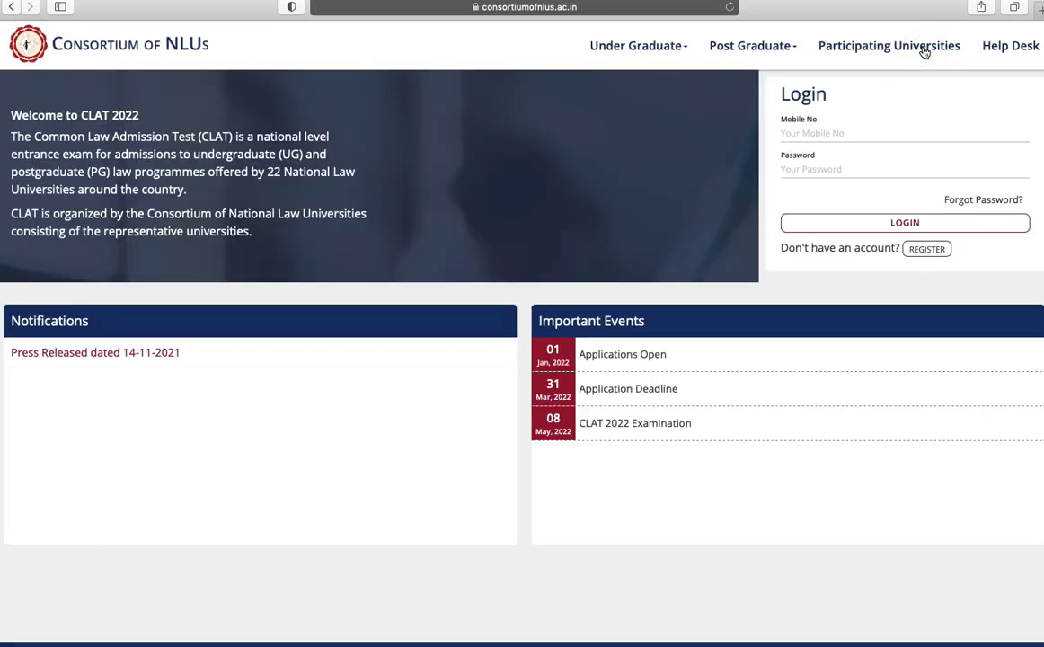
Open the registration form and enter the applicant's name and mobile number
{"action": "left_click", "coordinate": [926, 251]}
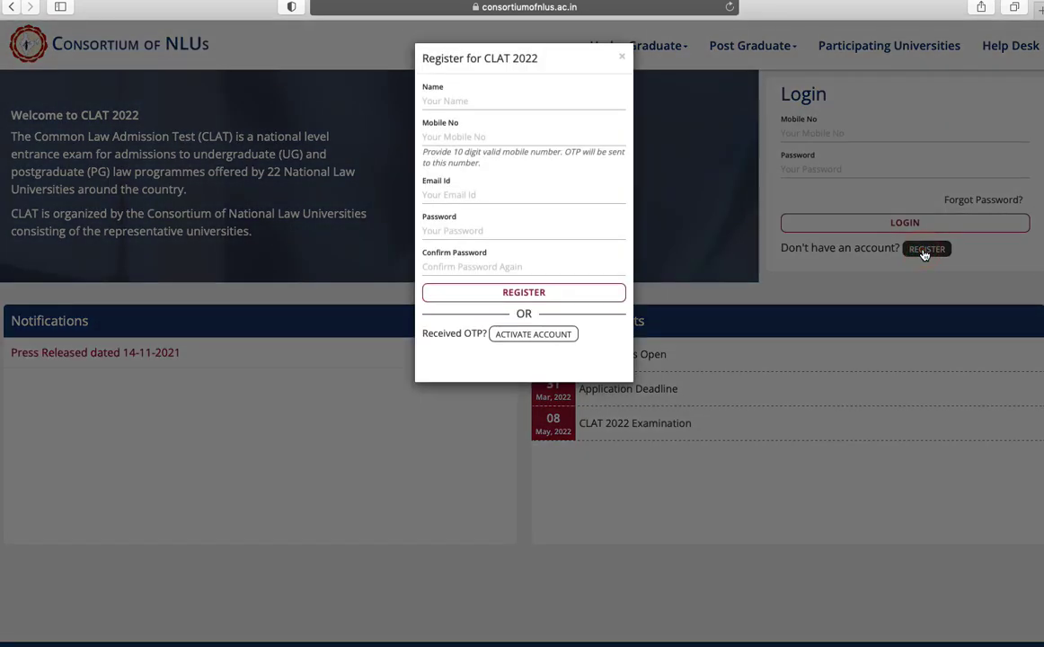
{"action": "left_click", "coordinate": [473, 105]}
{"action": "left_click", "coordinate": [455, 135]}
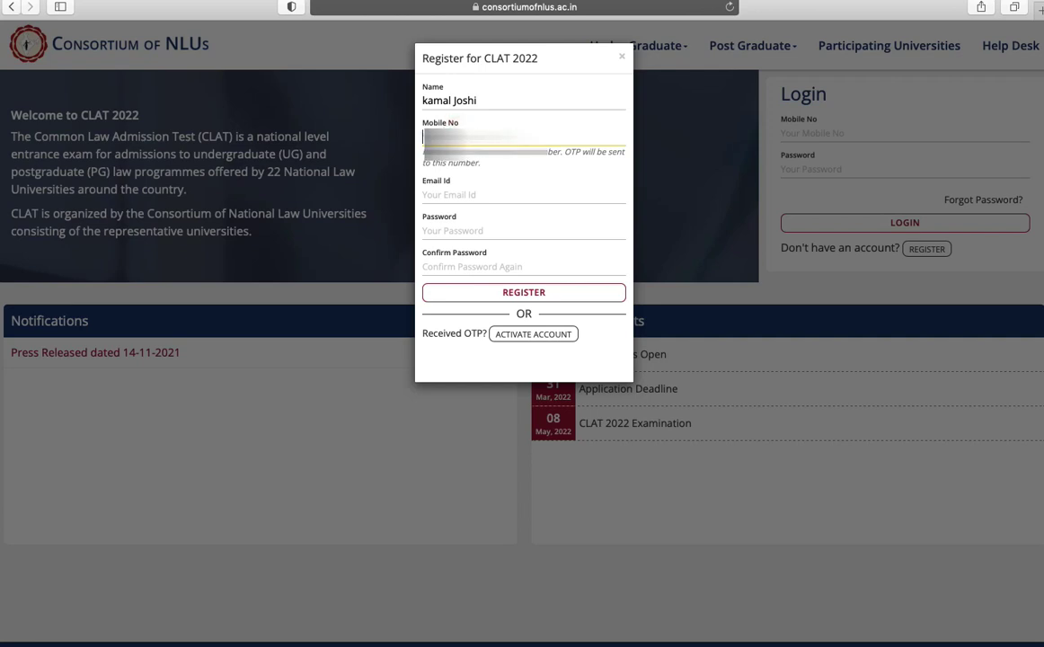
{"action": "type", "text": "88"}
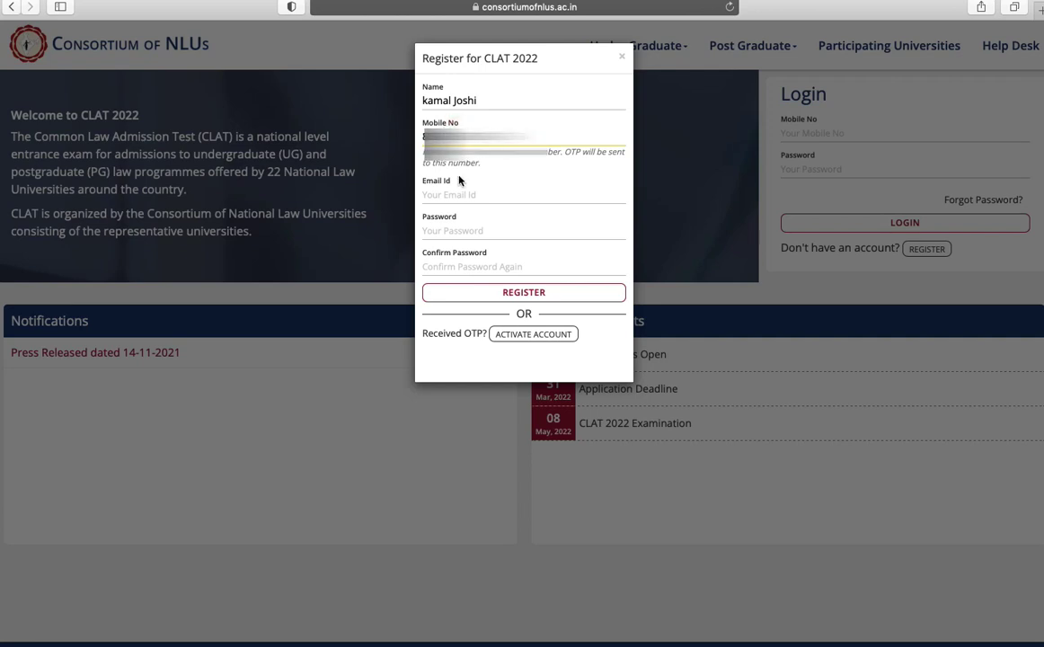
Enter the applicant's e-mail address and the account password in both password fields
{"action": "left_click", "coordinate": [459, 192]}
{"action": "type", "text": "kama"}
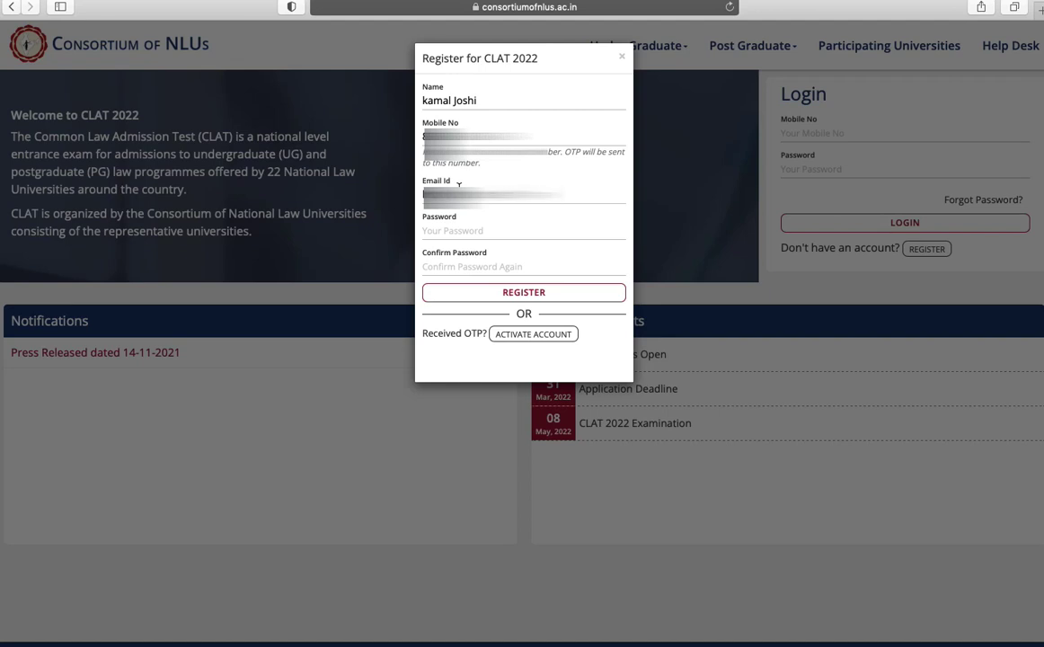
{"action": "left_click", "coordinate": [443, 228]}
{"action": "type", "text": "••••"}
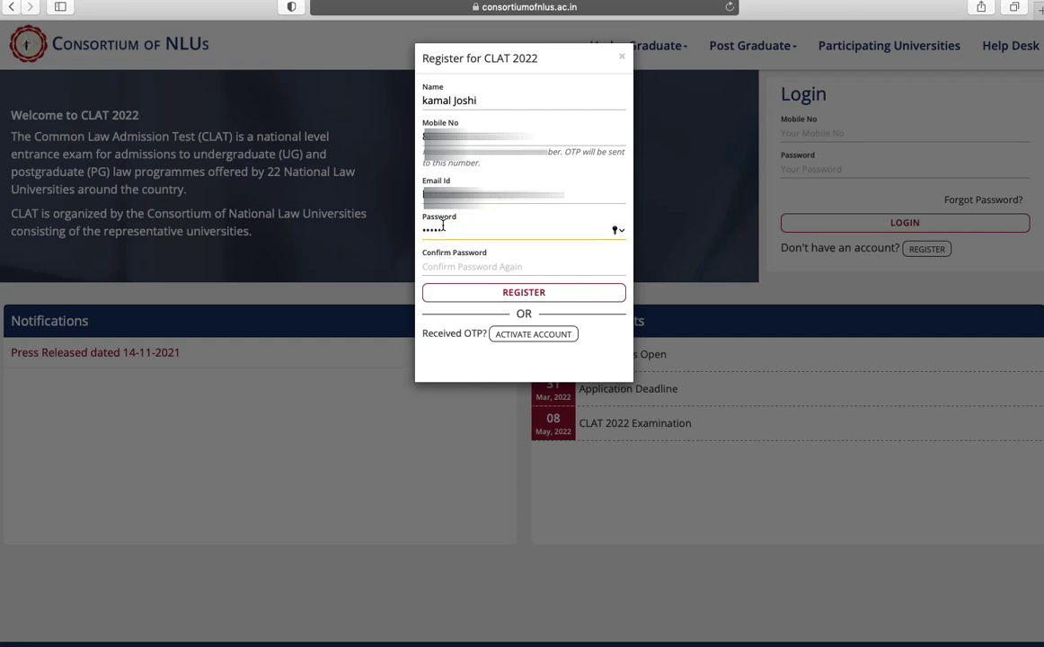
{"action": "type", "text": "•••••"}
{"action": "left_click", "coordinate": [441, 265]}
{"action": "type", "text": "••••"}
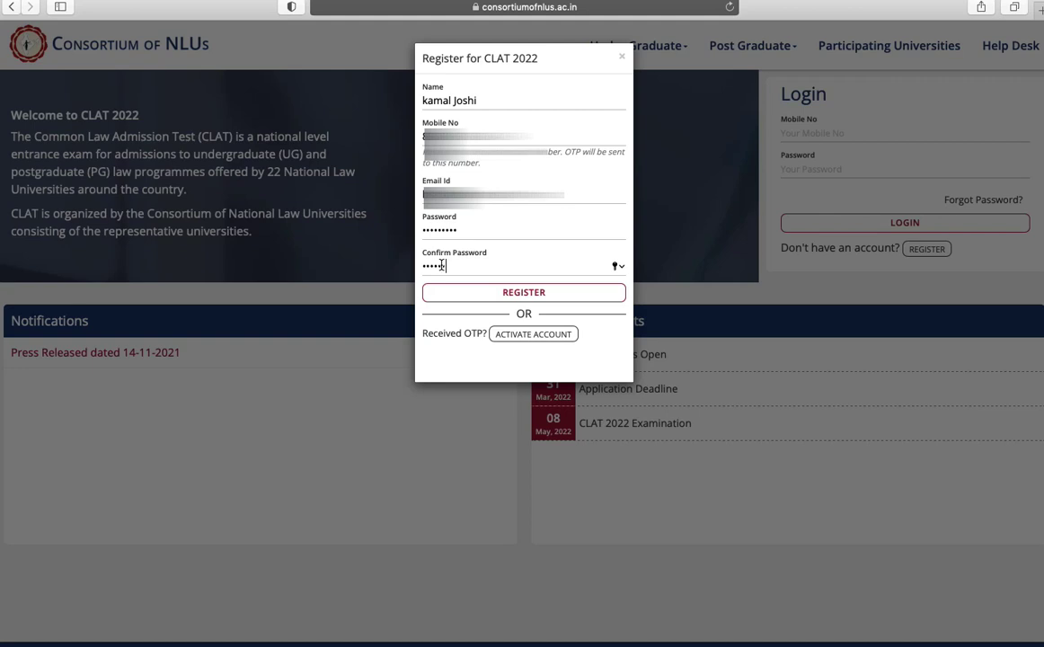
{"action": "type", "text": "•••"}
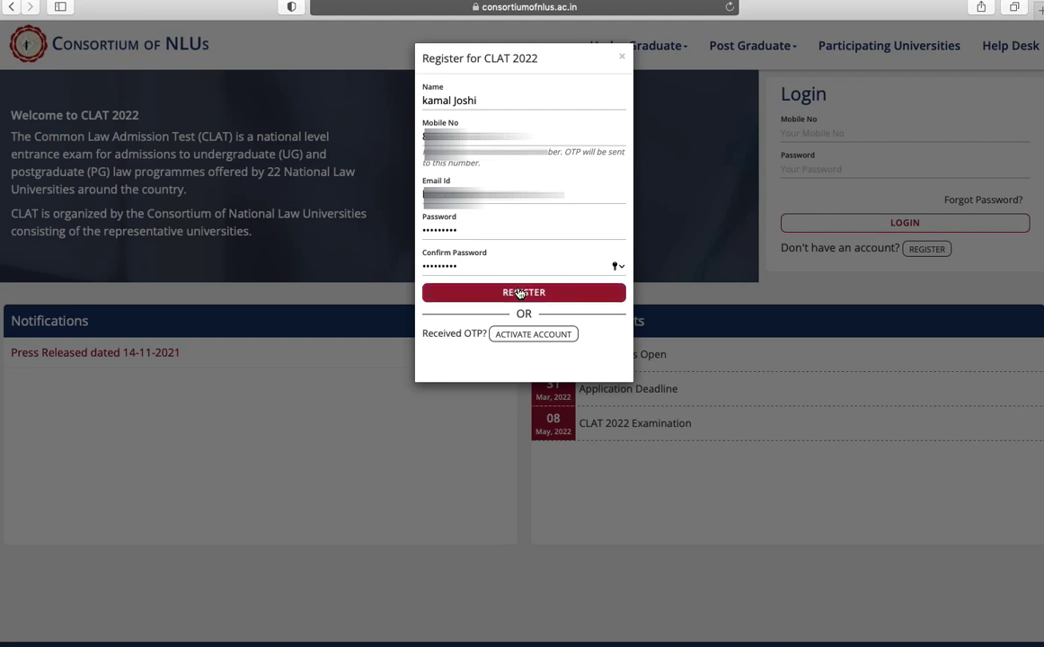
Register the account, activate it with the SMS one-time code, and enter the login password
{"action": "left_click", "coordinate": [519, 293]}
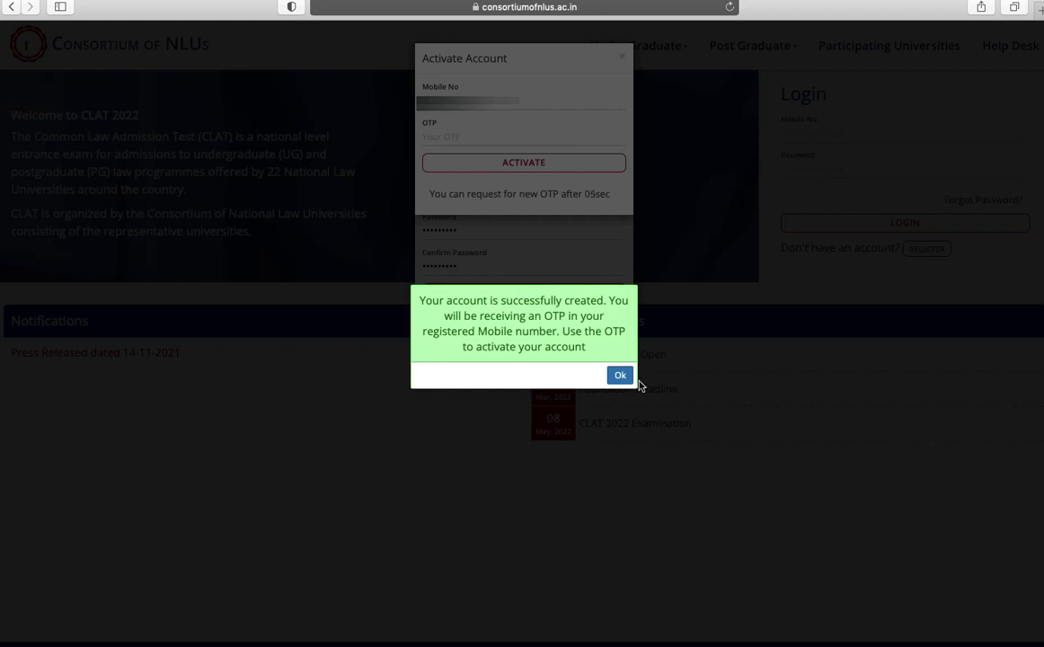
{"action": "left_click", "coordinate": [621, 375]}
{"action": "left_click", "coordinate": [460, 133]}
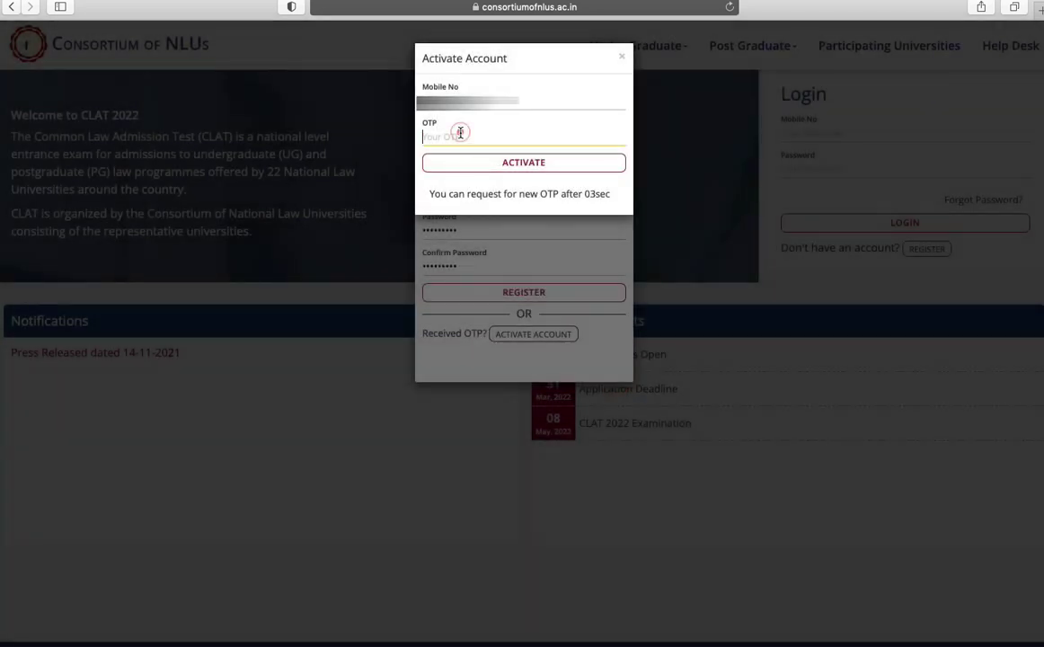
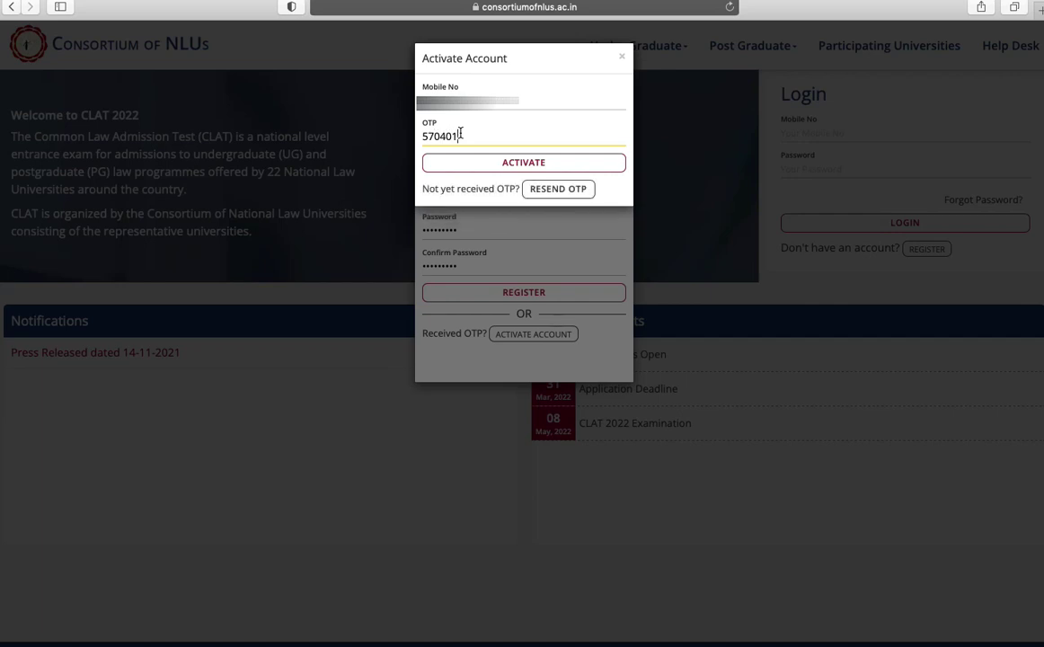
{"action": "left_click", "coordinate": [537, 163]}
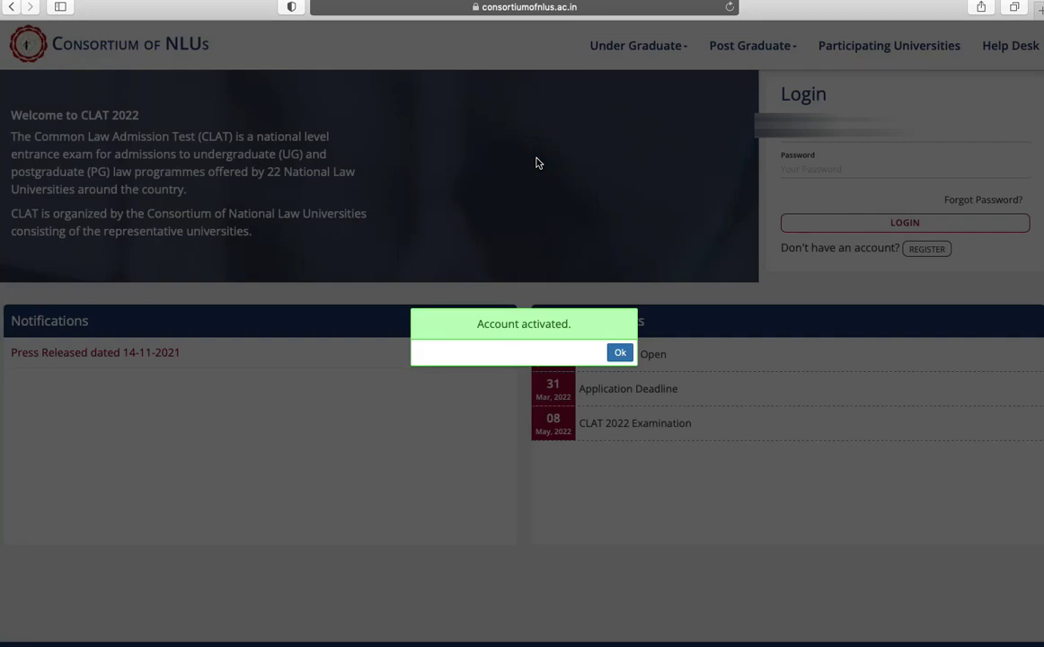
{"action": "left_click", "coordinate": [620, 352]}
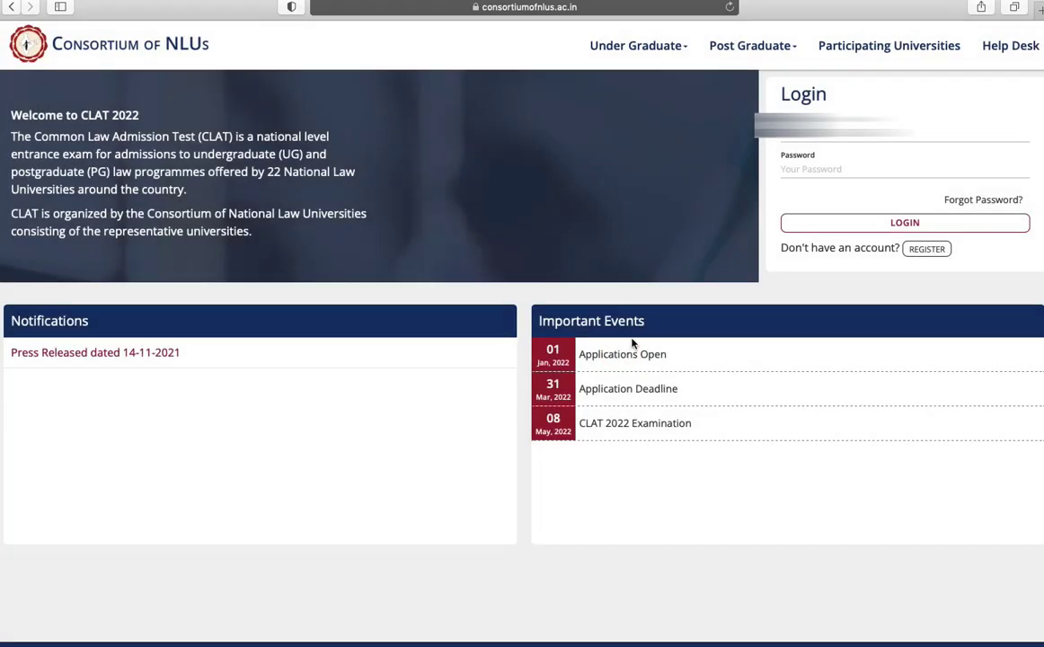
{"action": "left_click", "coordinate": [816, 169]}
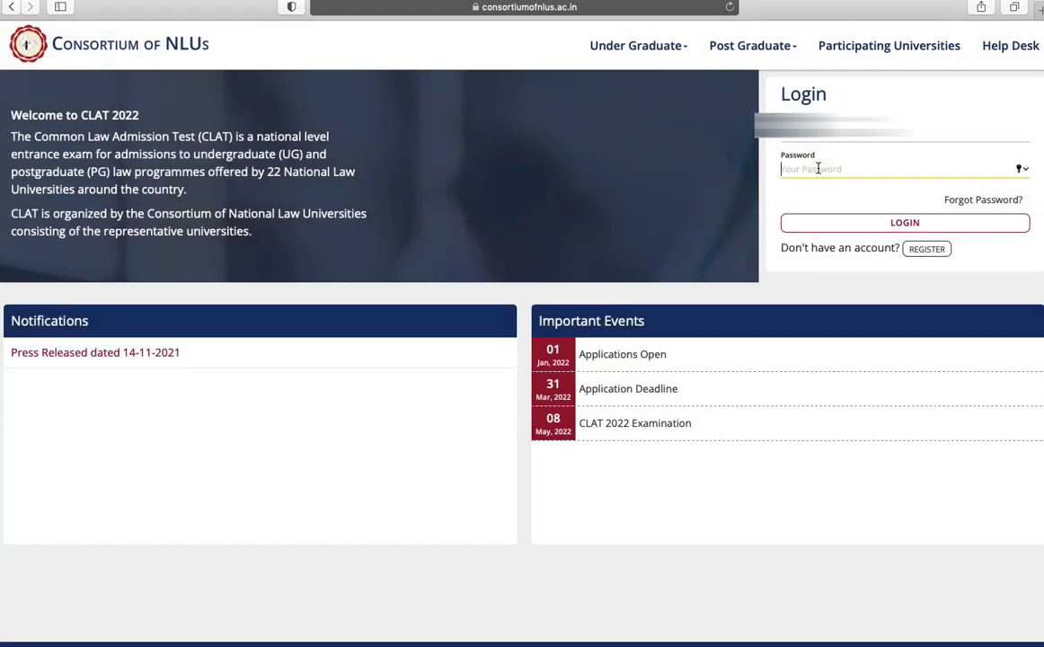
{"action": "type", "text": "•••••••••"}
Log in, choose Under Graduate (U.G) 5 Year LL.B, and confirm applying for CLAT 2022
{"action": "left_click", "coordinate": [904, 223]}
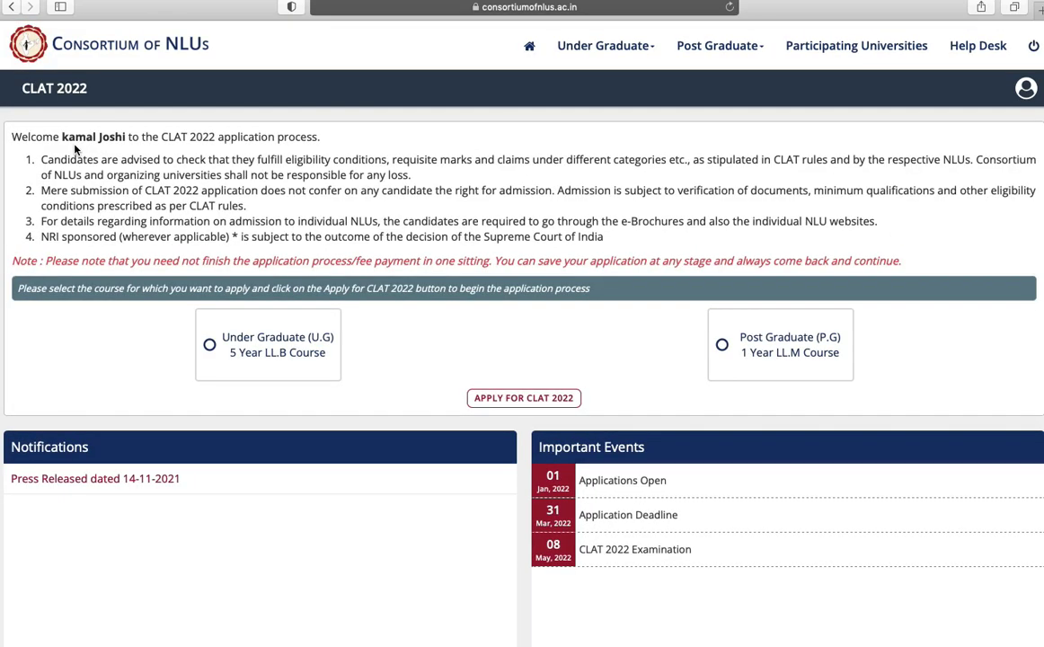
{"action": "left_click_drag", "start_coordinate": [42, 159], "coordinate": [611, 237]}
{"action": "left_click", "coordinate": [611, 236]}
{"action": "left_click", "coordinate": [212, 348]}
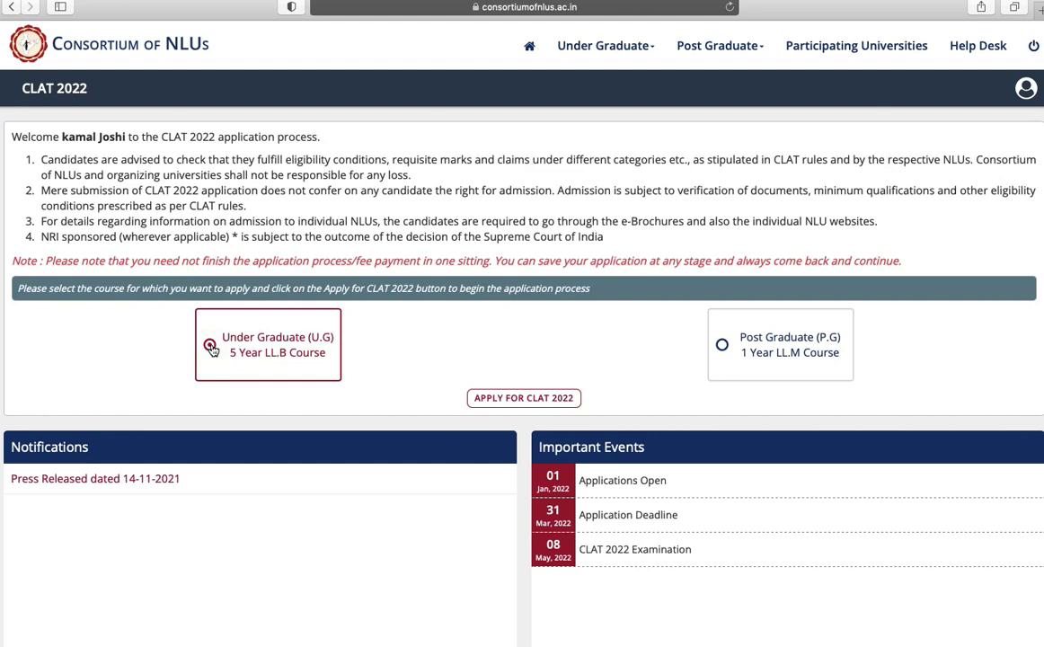
{"action": "left_click", "coordinate": [525, 403]}
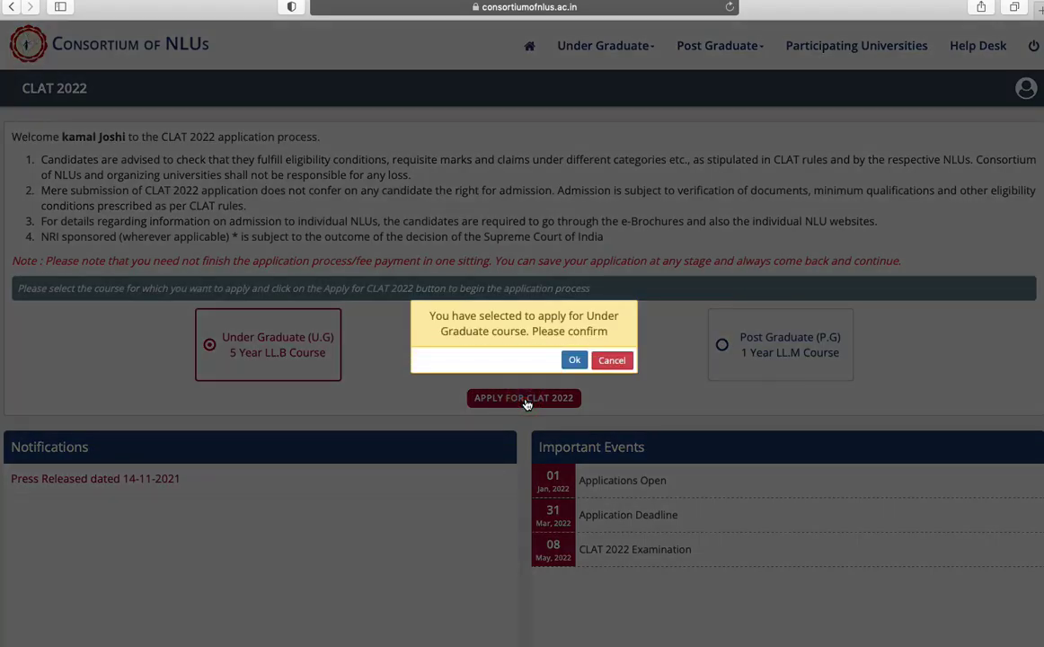
{"action": "left_click", "coordinate": [574, 360]}
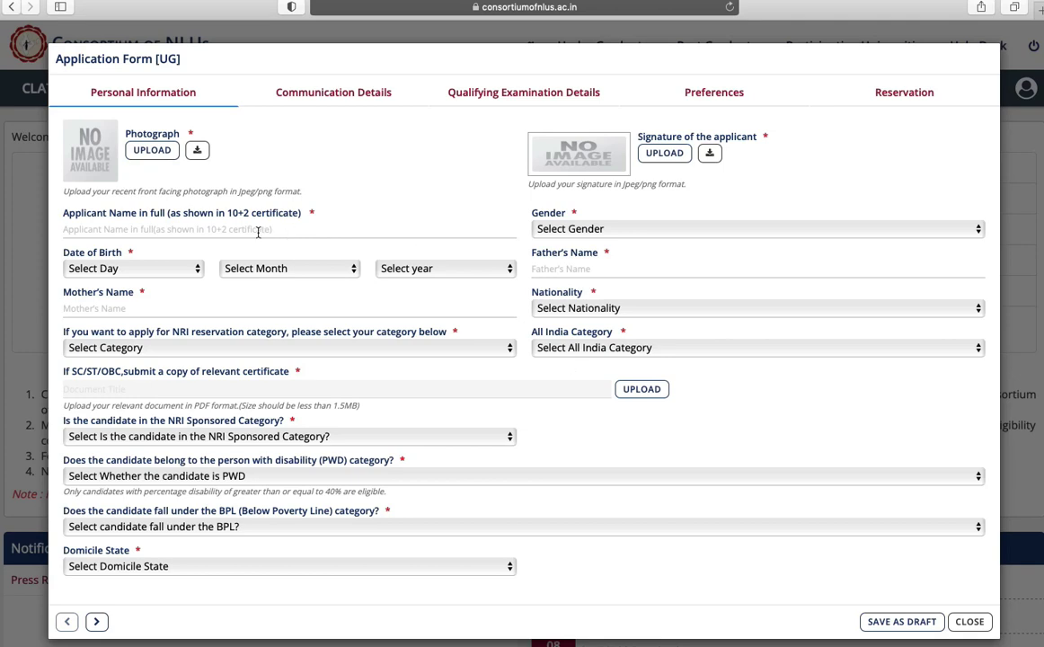
Upload the applicant's photograph, accepting the crop and confirming the upload
{"action": "left_click", "coordinate": [149, 151]}
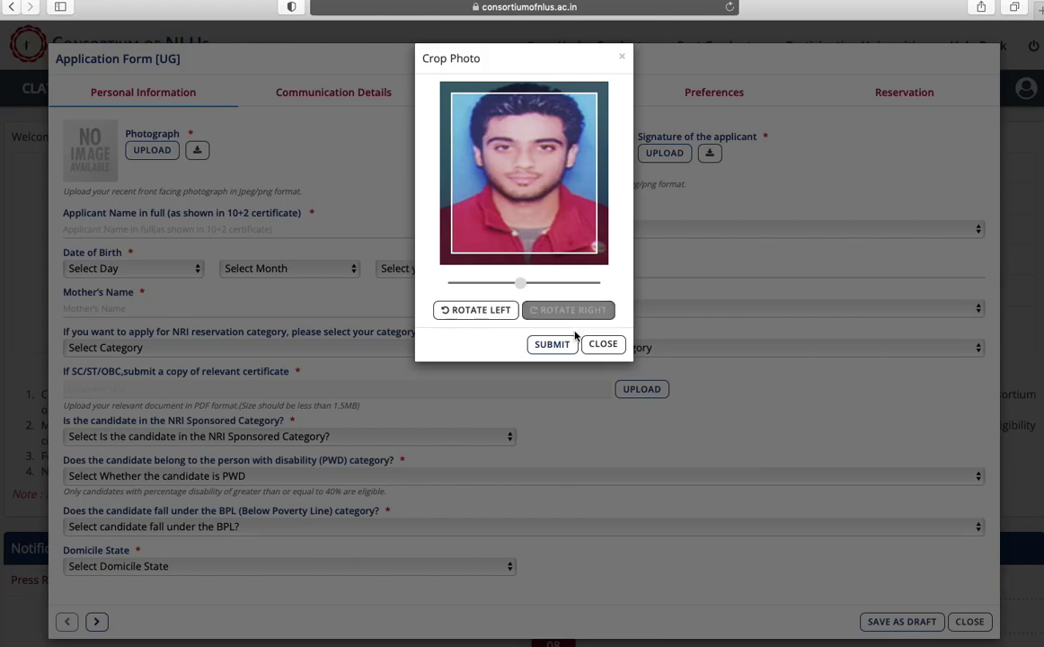
{"action": "left_click", "coordinate": [560, 345]}
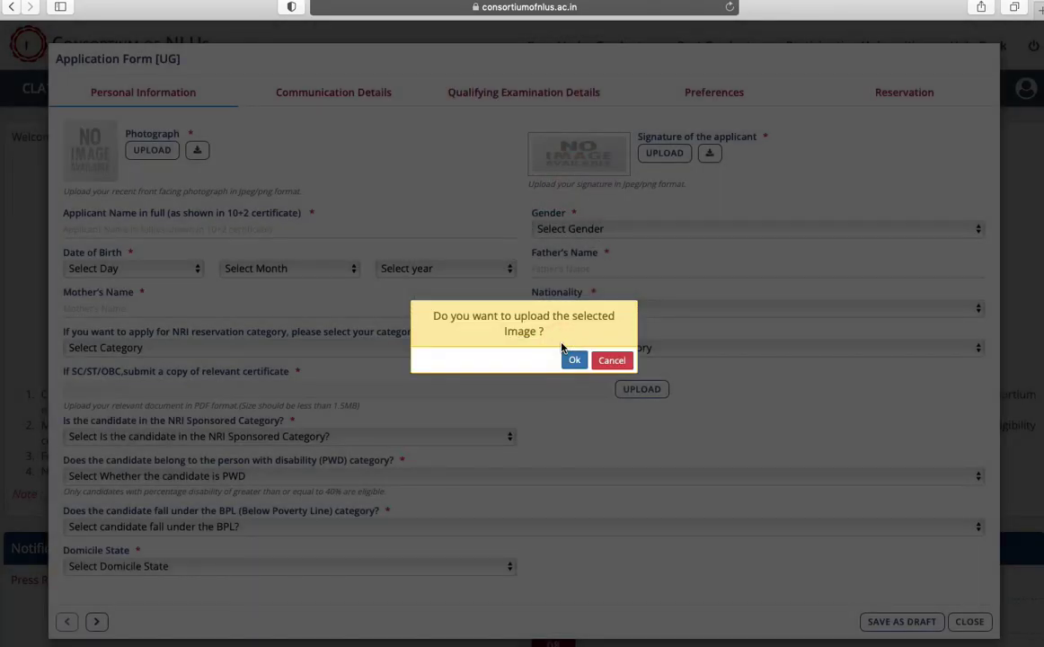
{"action": "left_click", "coordinate": [575, 361]}
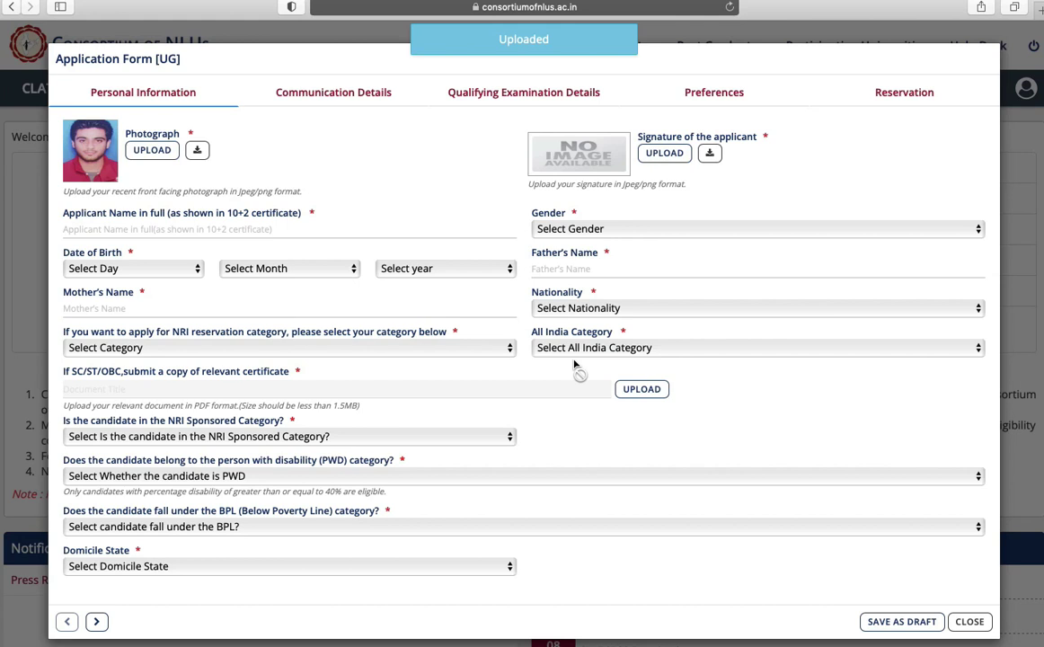
{"action": "left_click", "coordinate": [133, 228]}
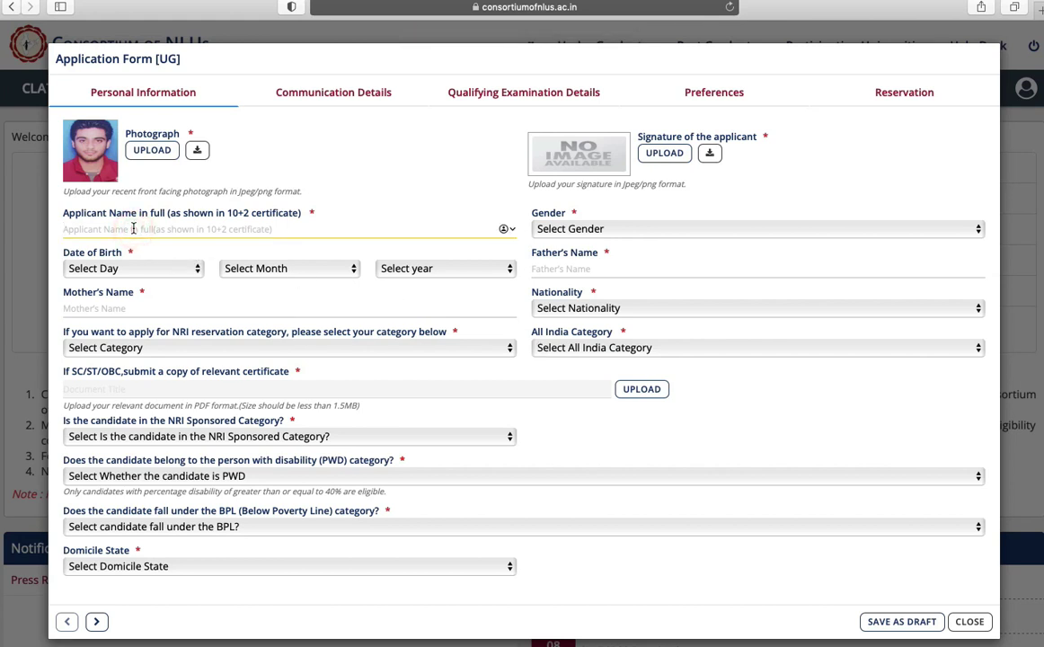
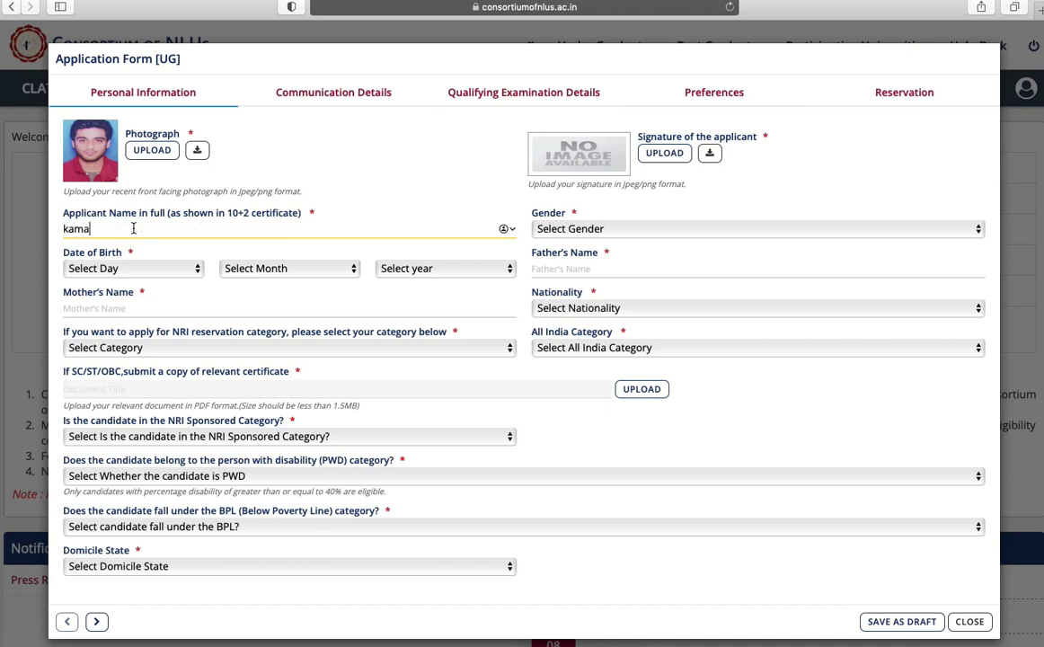
Enter the applicant's full name and date of birth 03 Nov 1999
{"action": "left_click", "coordinate": [159, 274]}
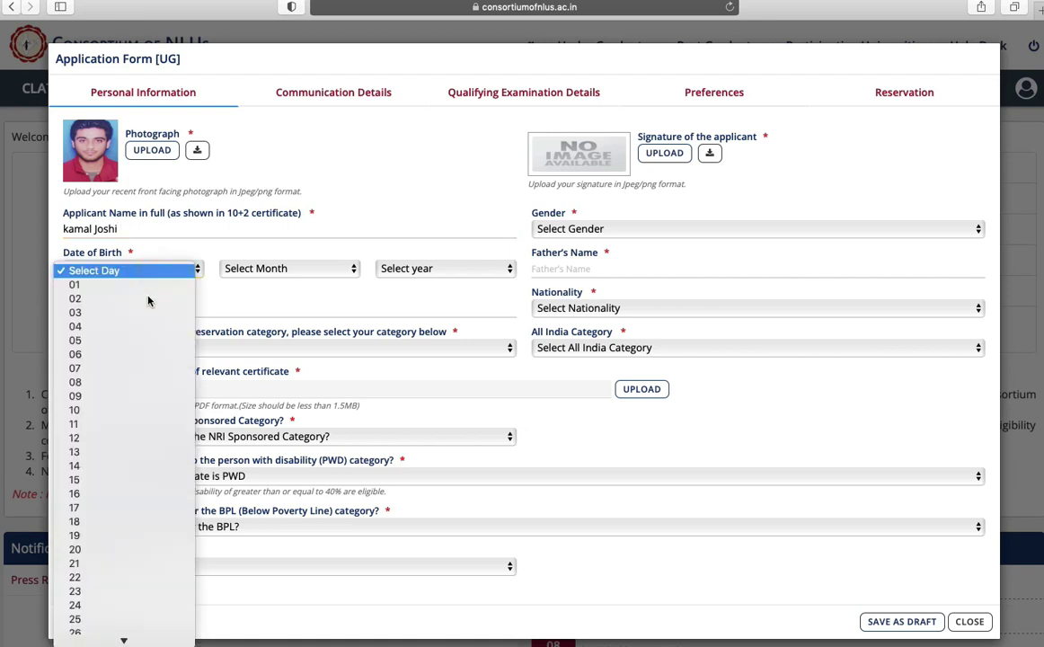
{"action": "left_click", "coordinate": [139, 318]}
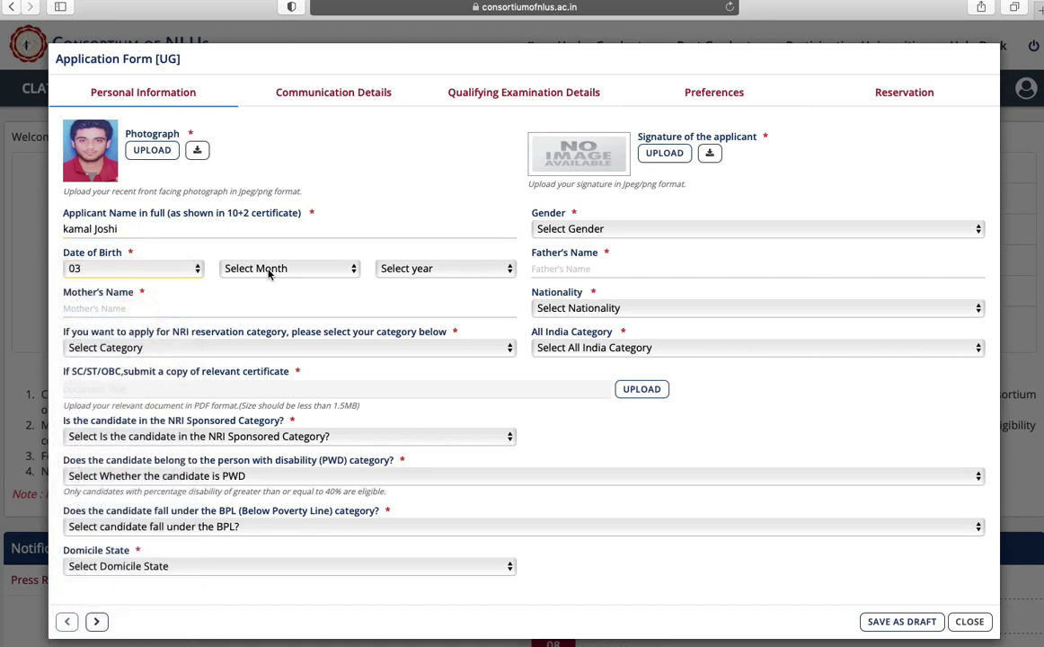
{"action": "left_click", "coordinate": [259, 270]}
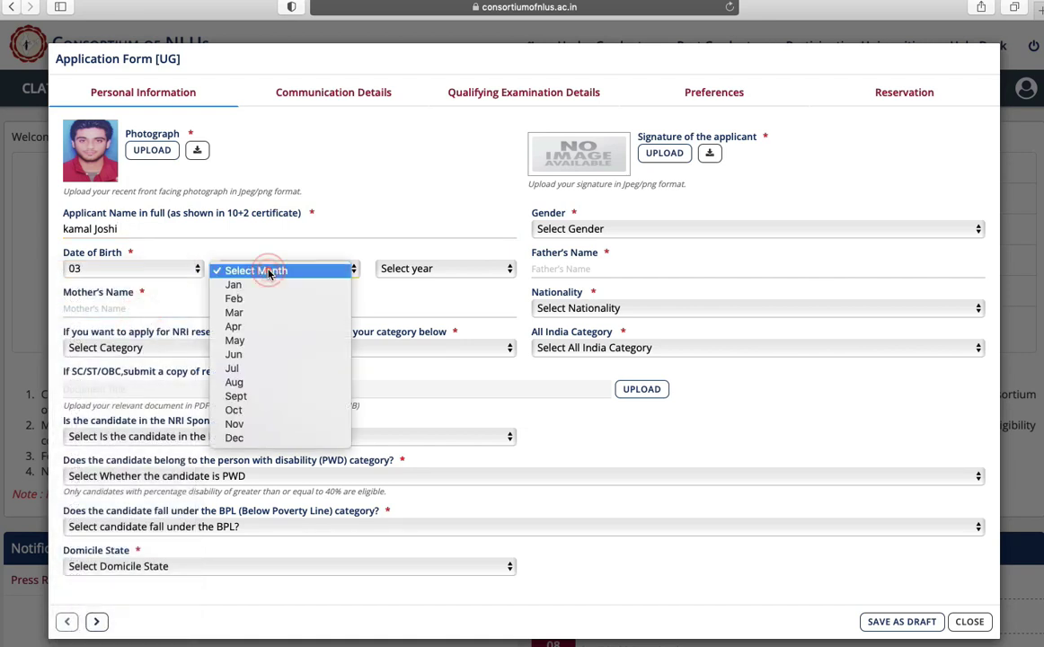
{"action": "left_click", "coordinate": [252, 425]}
{"action": "left_click", "coordinate": [443, 270]}
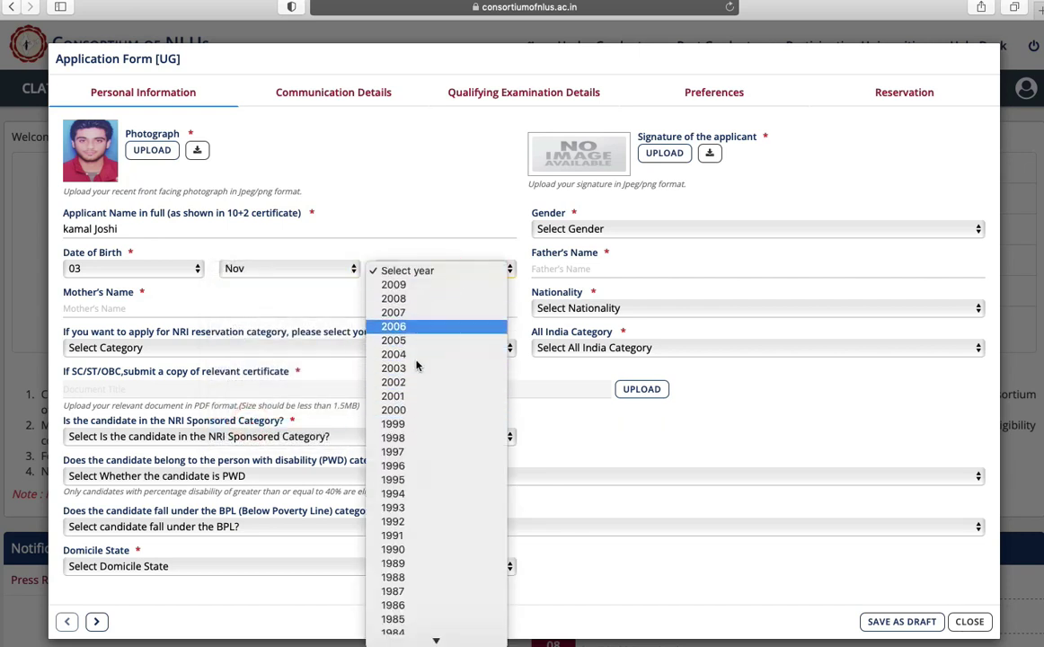
{"action": "left_click", "coordinate": [409, 426]}
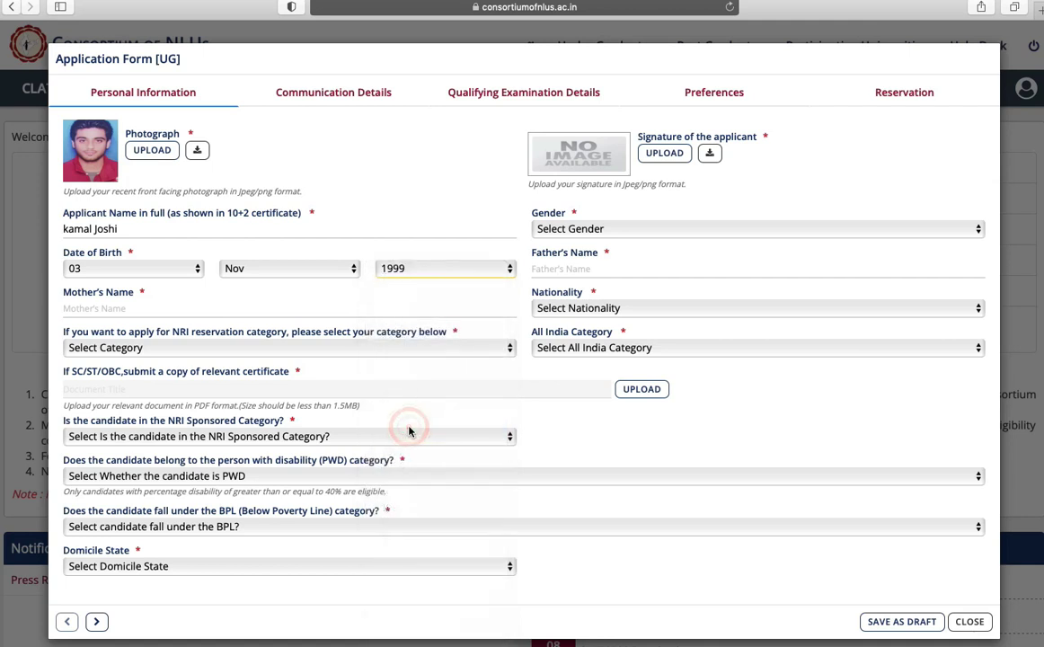
Enter the mother's name and leave the NRI category unselected
{"action": "left_click", "coordinate": [154, 307]}
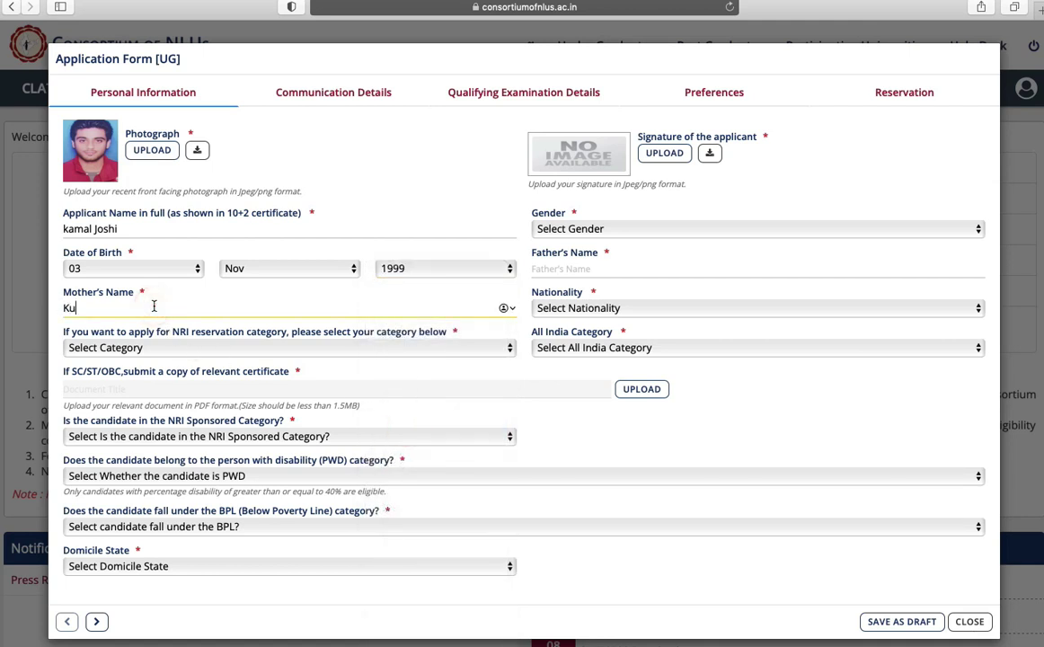
{"action": "key", "text": "Return"}
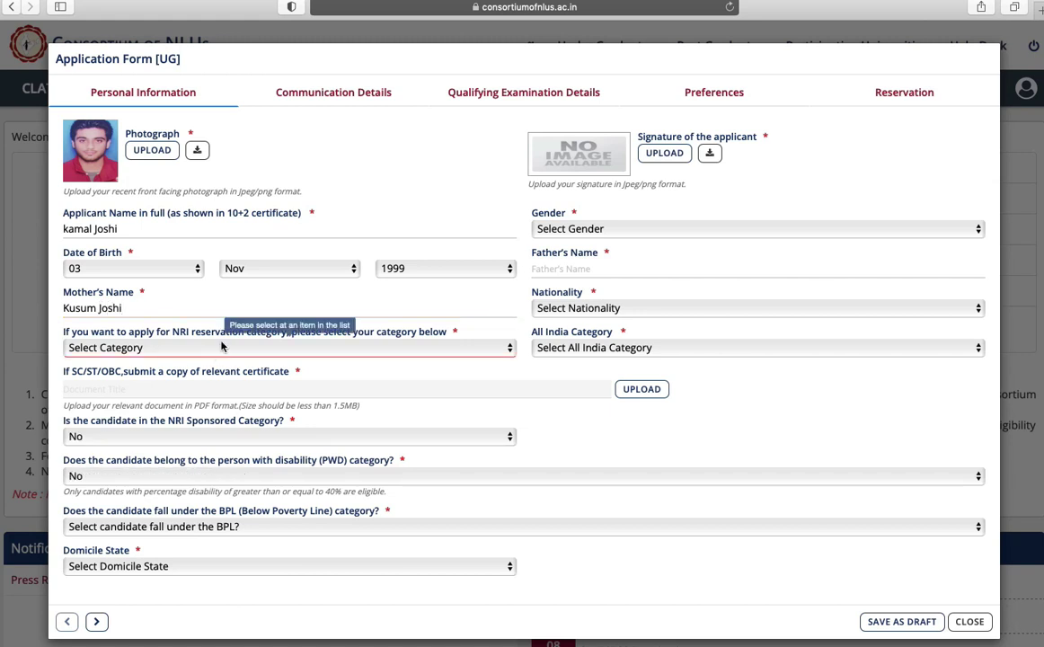
{"action": "left_click", "coordinate": [216, 352]}
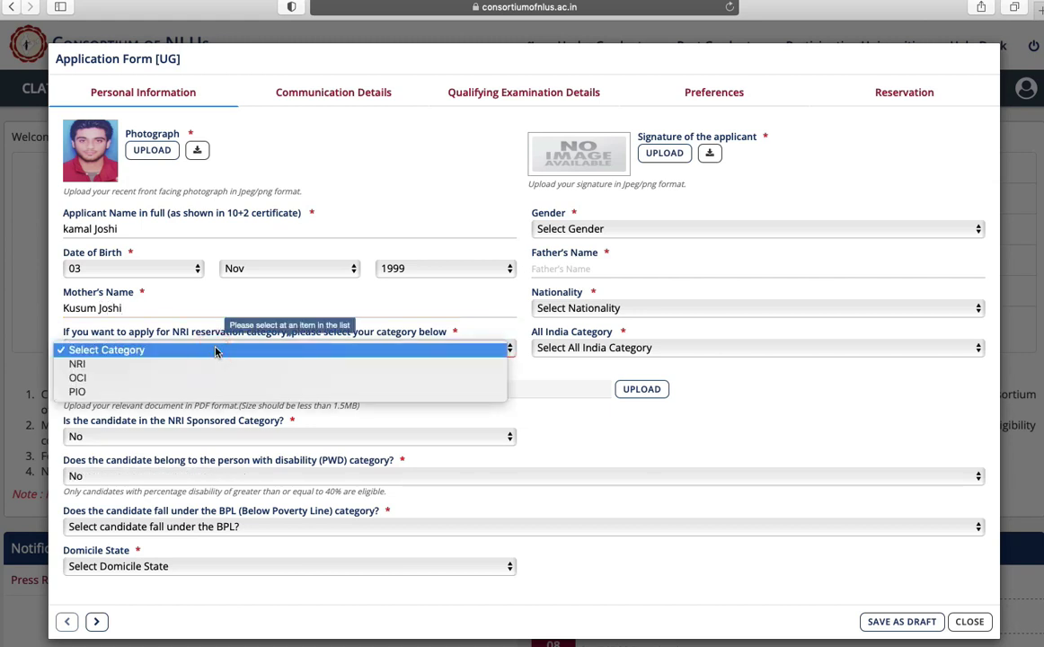
{"action": "left_click", "coordinate": [215, 351]}
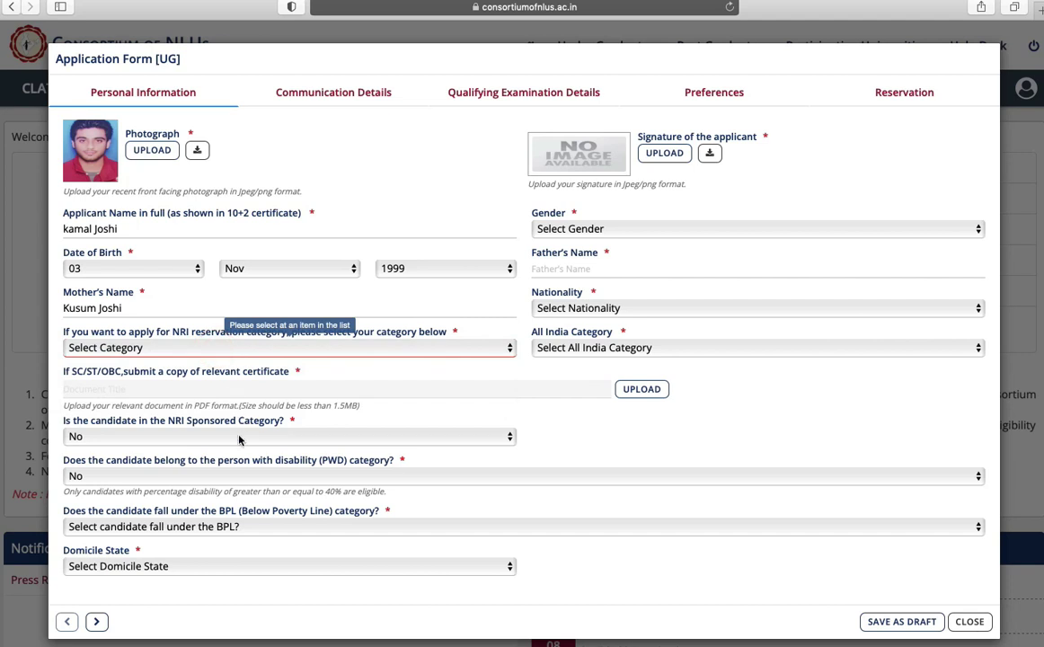
Answer No to NRI Sponsored, PWD and BPL questions
{"action": "left_click", "coordinate": [239, 438]}
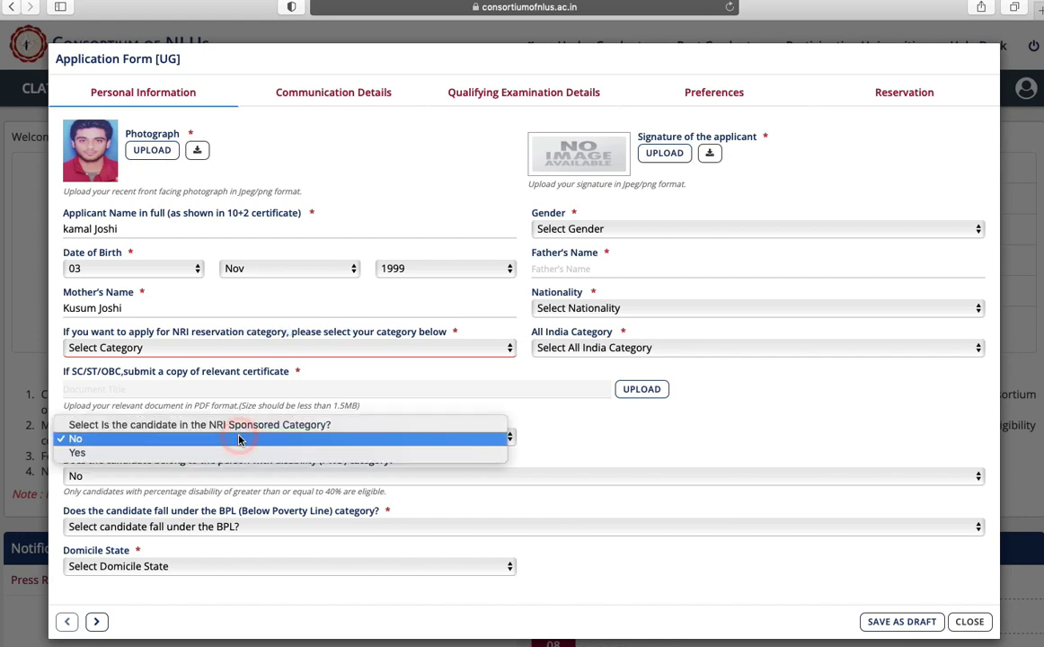
{"action": "left_click", "coordinate": [239, 438]}
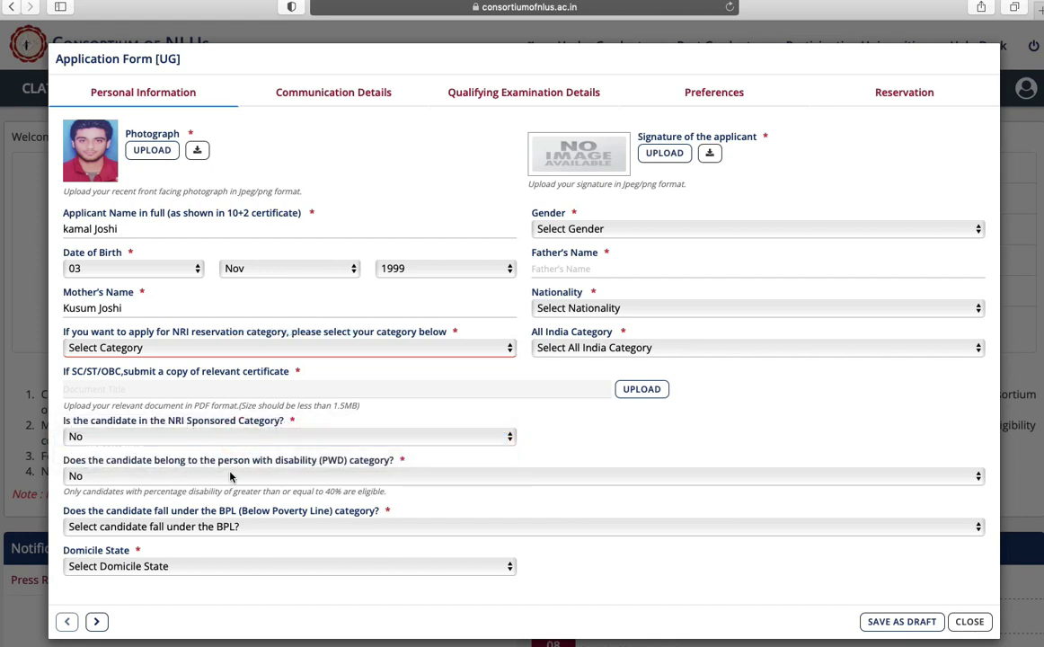
{"action": "left_click", "coordinate": [220, 477]}
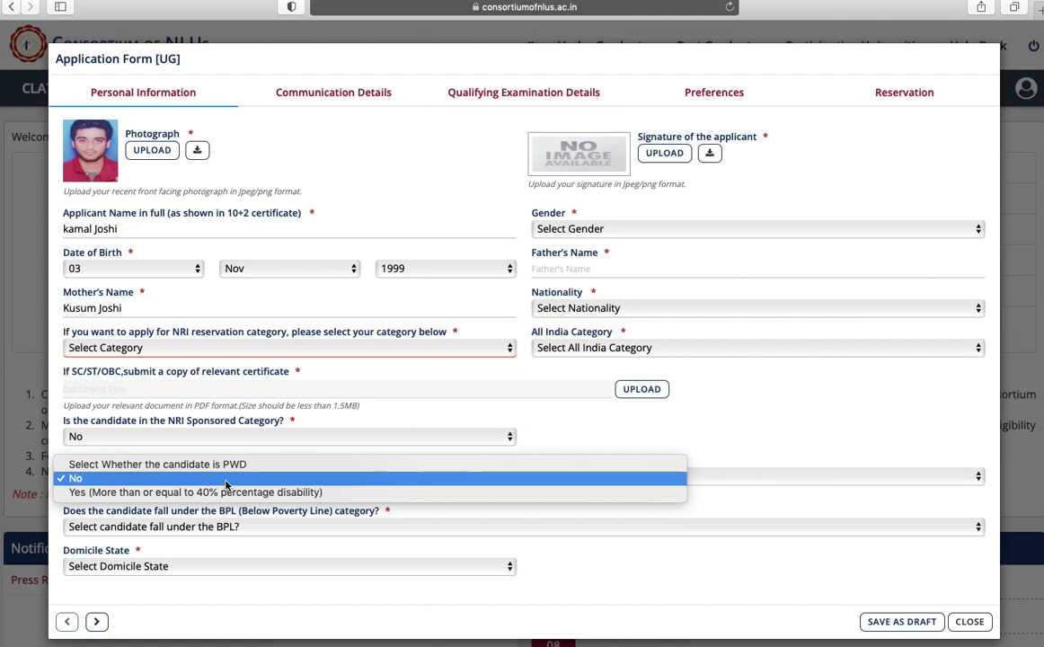
{"action": "left_click", "coordinate": [226, 483]}
{"action": "scroll", "coordinate": [234, 494], "scroll_direction": "down", "scroll_amount": 3}
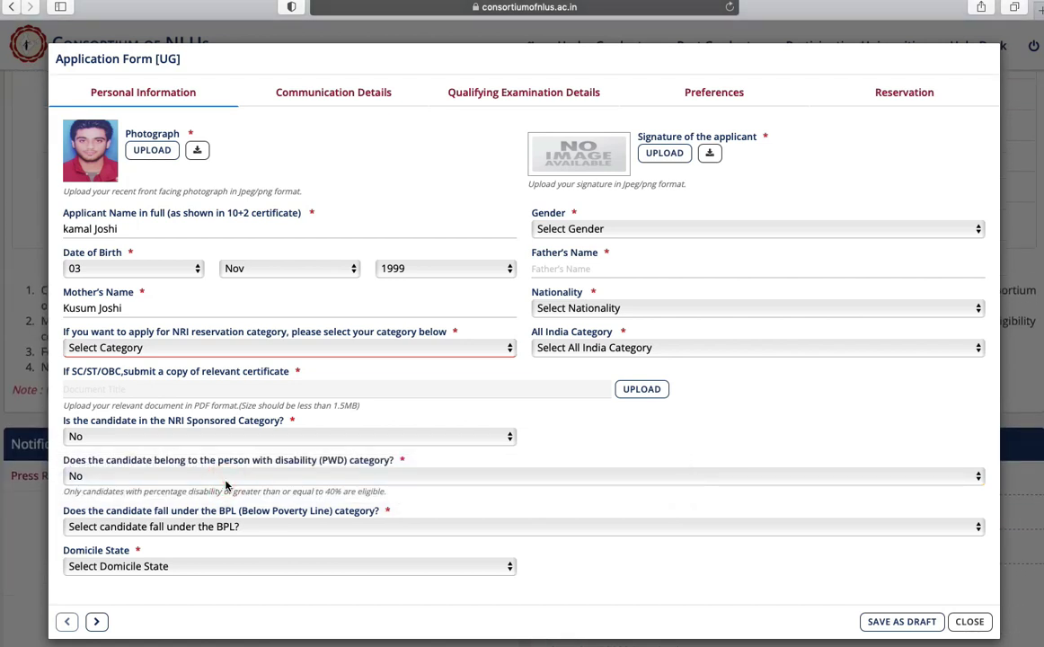
{"action": "left_click", "coordinate": [249, 529]}
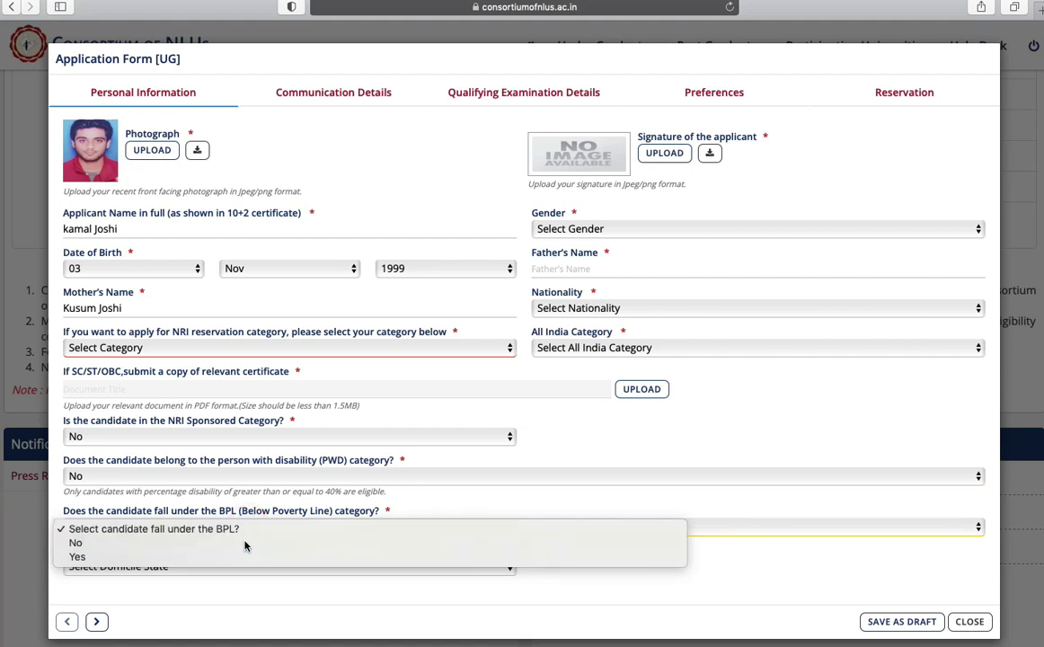
{"action": "left_click", "coordinate": [245, 544]}
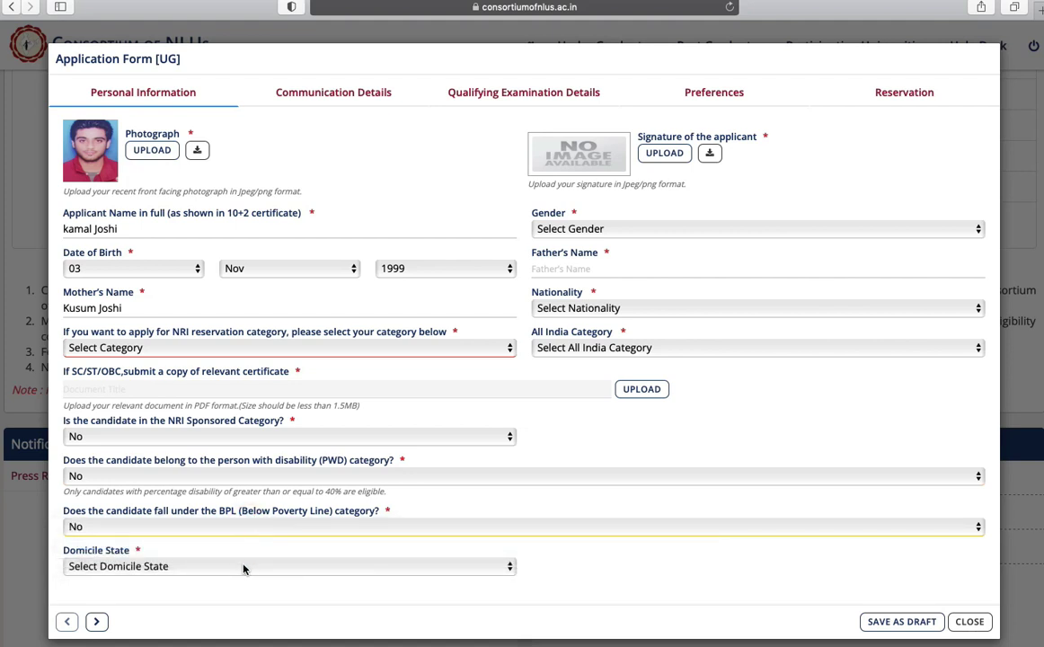
Set the domicile state to Uttarakhand
{"action": "left_click", "coordinate": [243, 567]}
{"action": "key", "text": "u"}
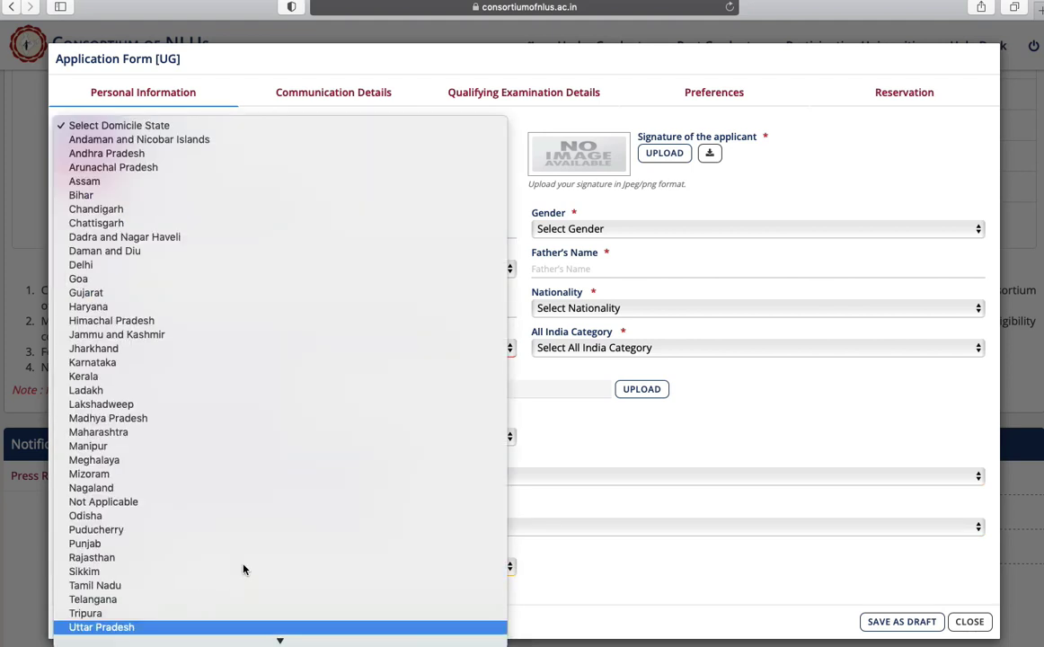
{"action": "key", "text": "a"}
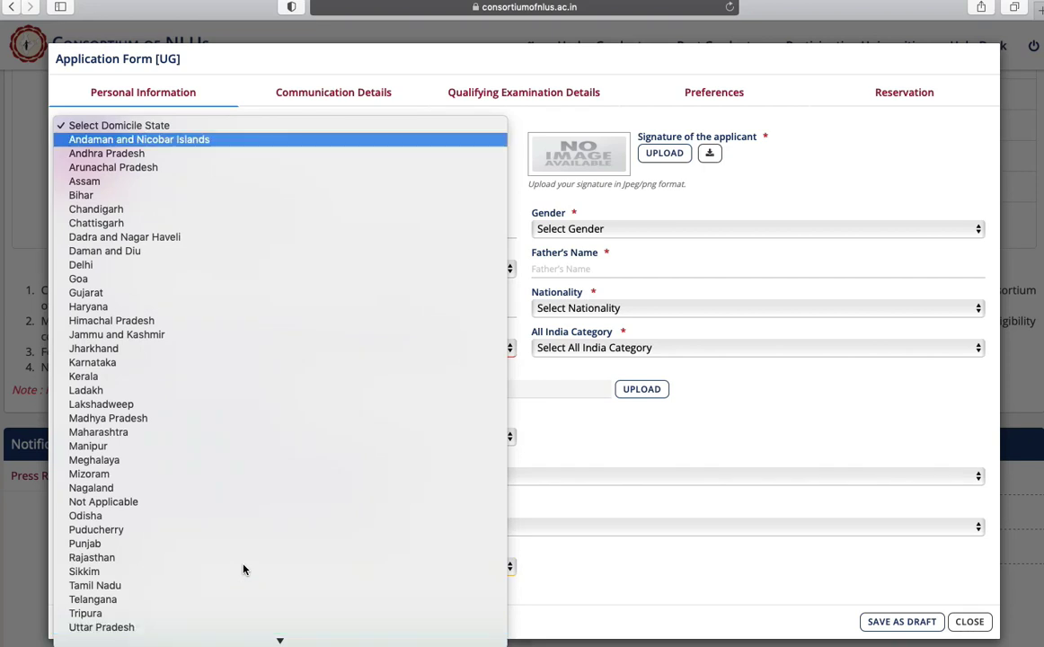
{"action": "key", "text": "u"}
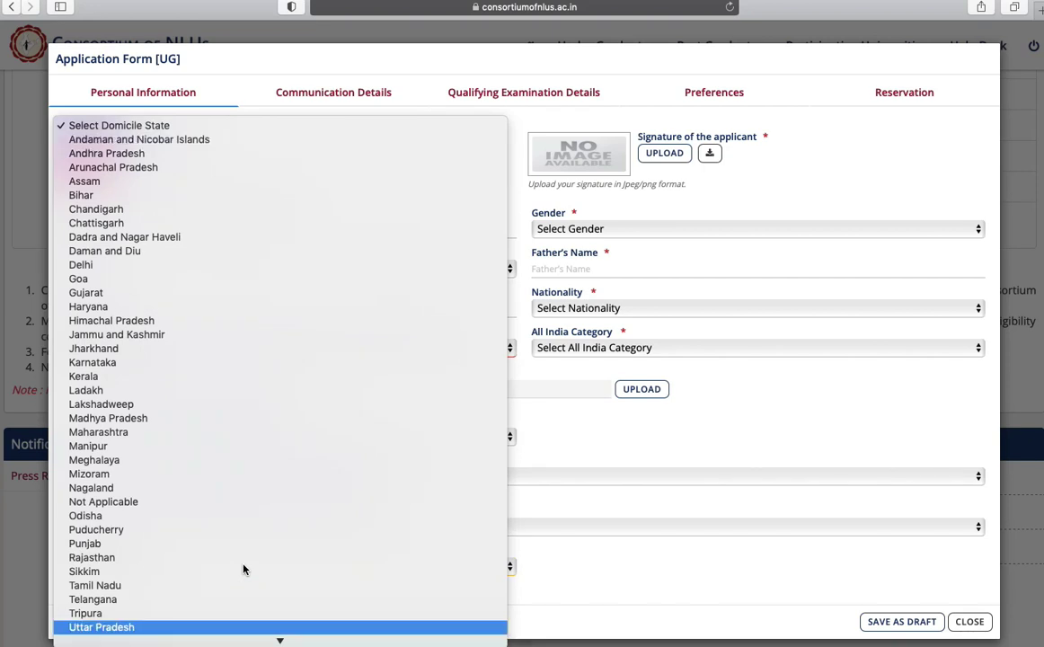
{"action": "key", "text": "Down"}
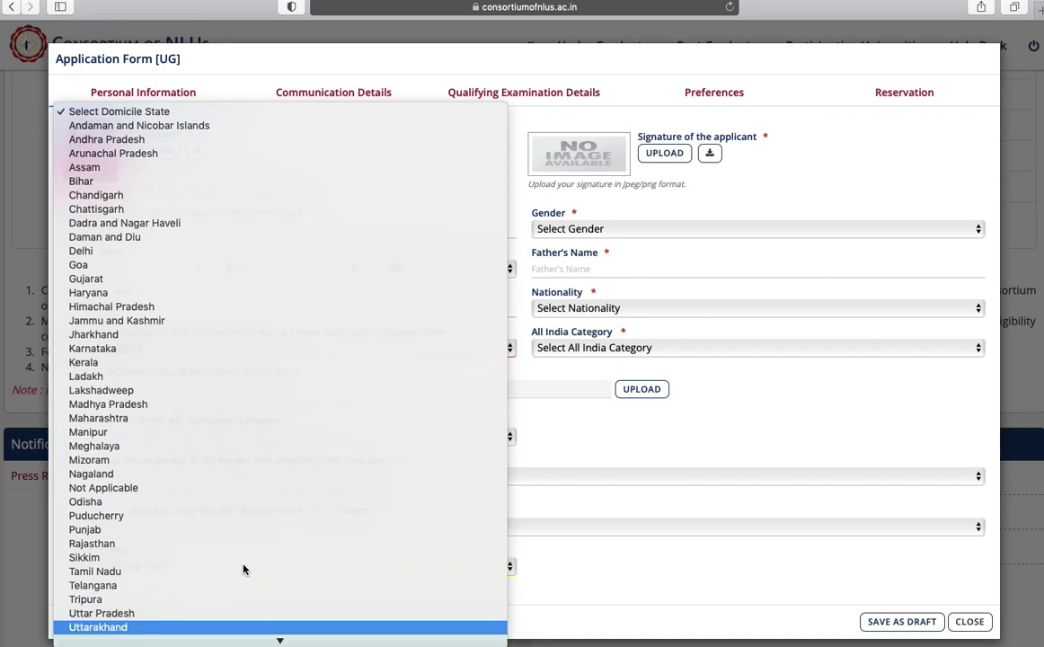
{"action": "key", "text": "Return"}
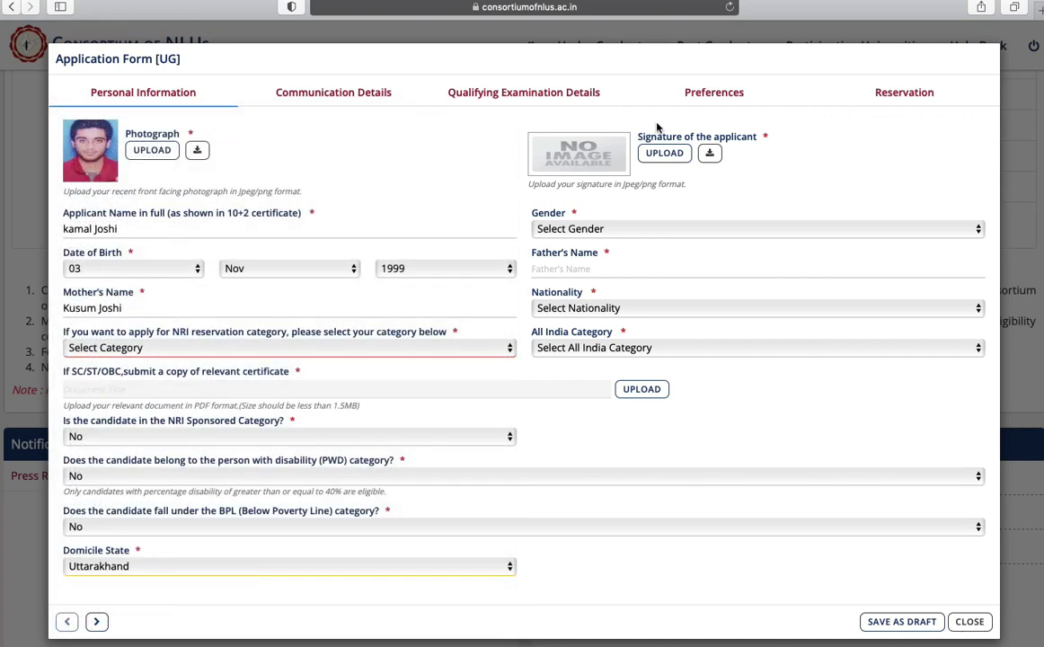
Upload the applicant's signature file, accepting the crop and confirming the upload
{"action": "left_click", "coordinate": [665, 153]}
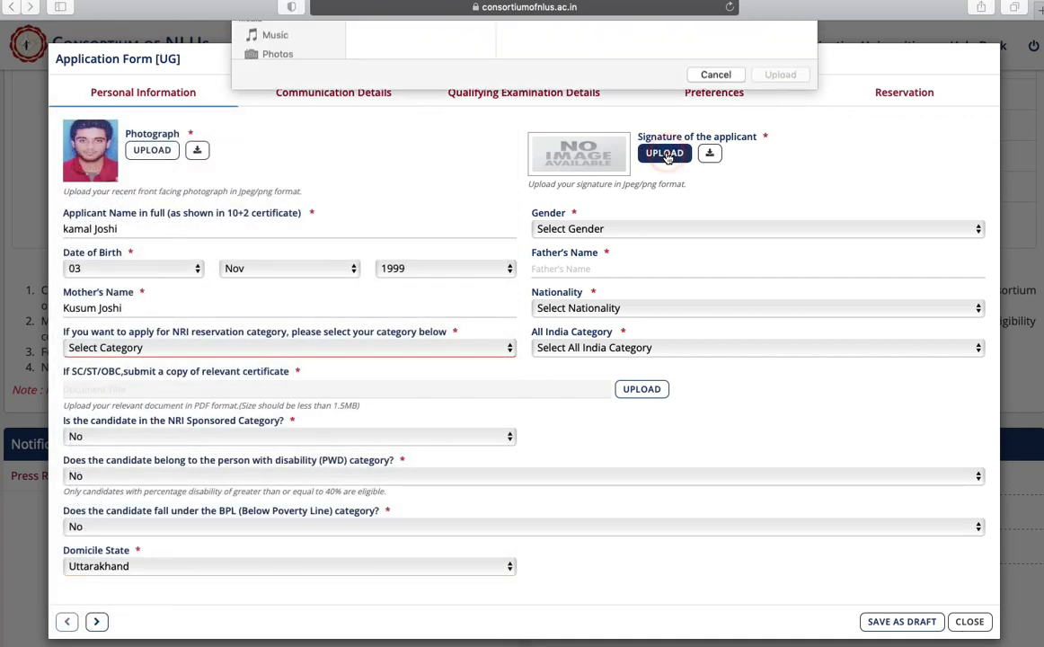
{"action": "key", "text": "Return"}
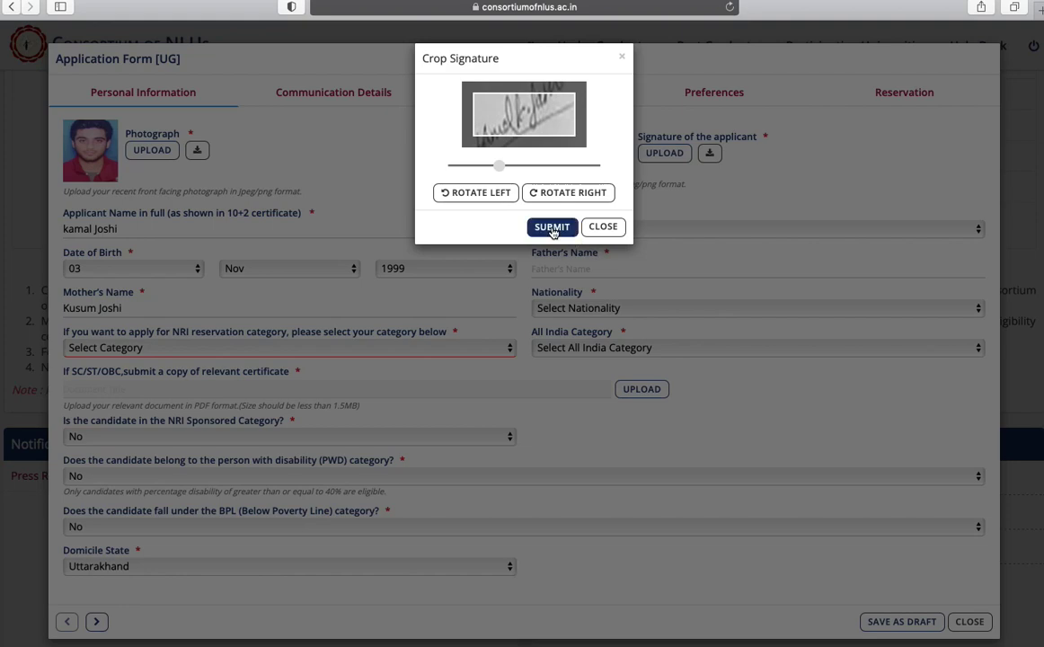
{"action": "left_click", "coordinate": [552, 229]}
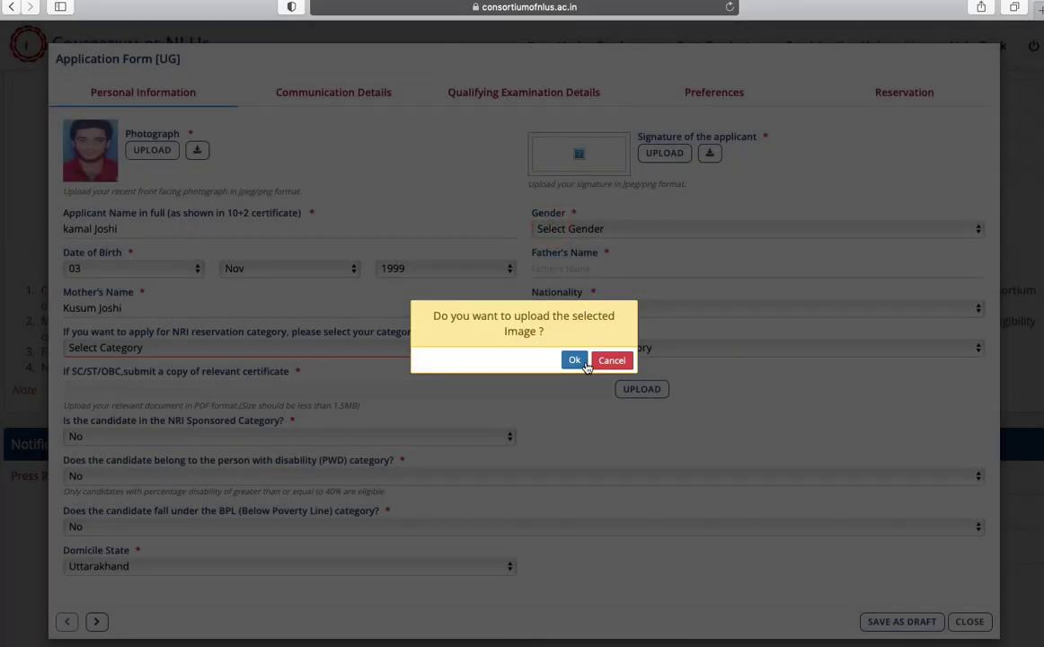
{"action": "left_click", "coordinate": [580, 363]}
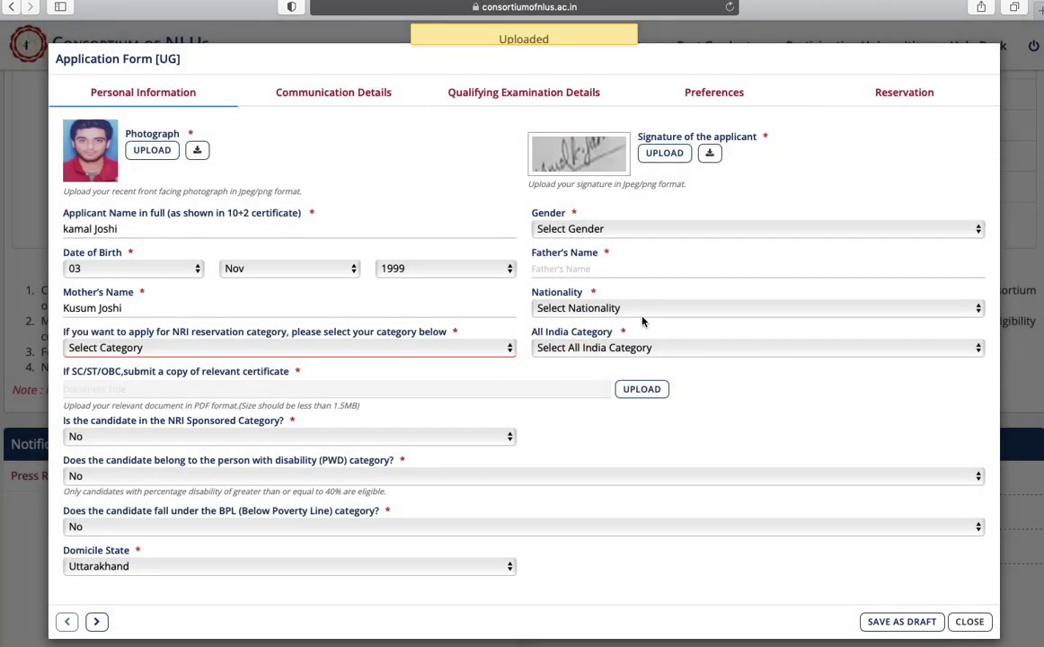
Set gender to Male and enter the father's name
{"action": "left_click", "coordinate": [640, 230]}
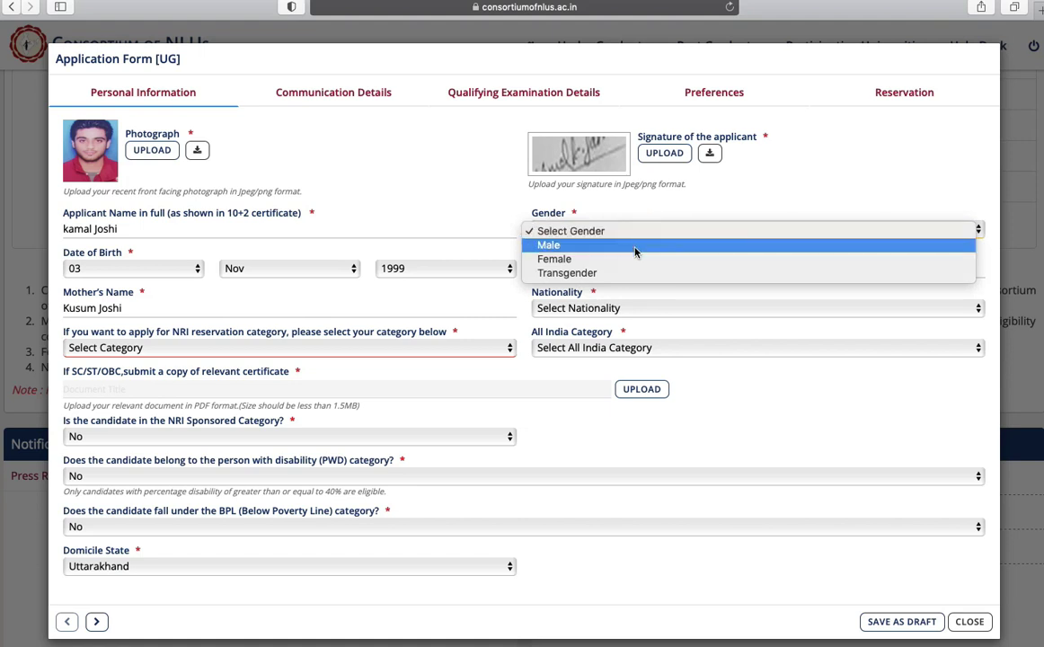
{"action": "left_click", "coordinate": [635, 250]}
{"action": "left_click", "coordinate": [620, 268]}
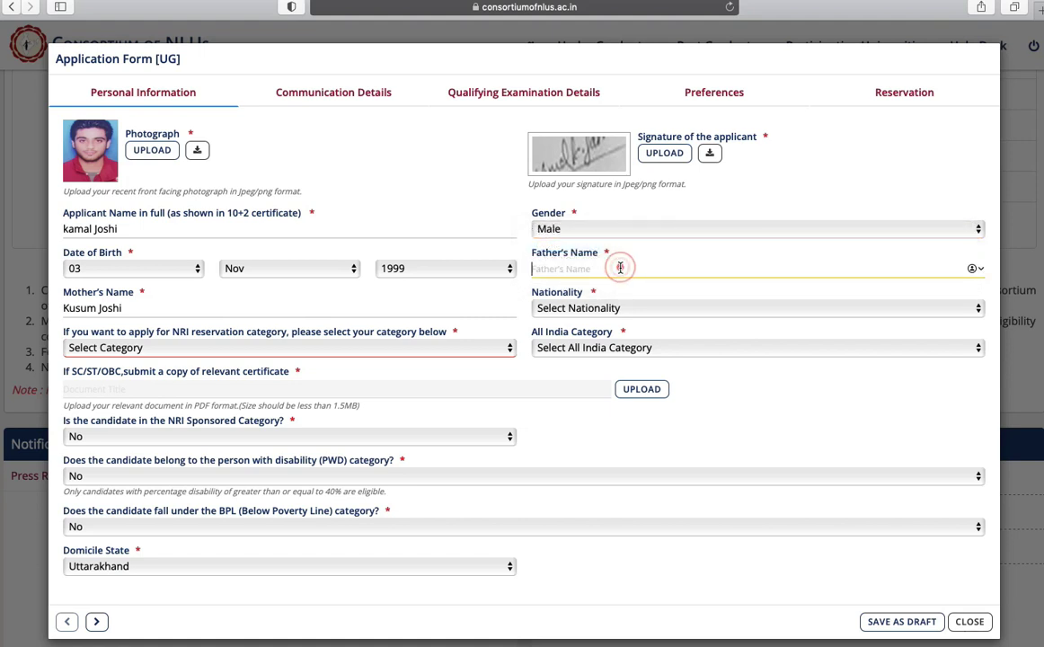
Choose Indian nationality and General All India Category, then save as draft
{"action": "left_click", "coordinate": [643, 309]}
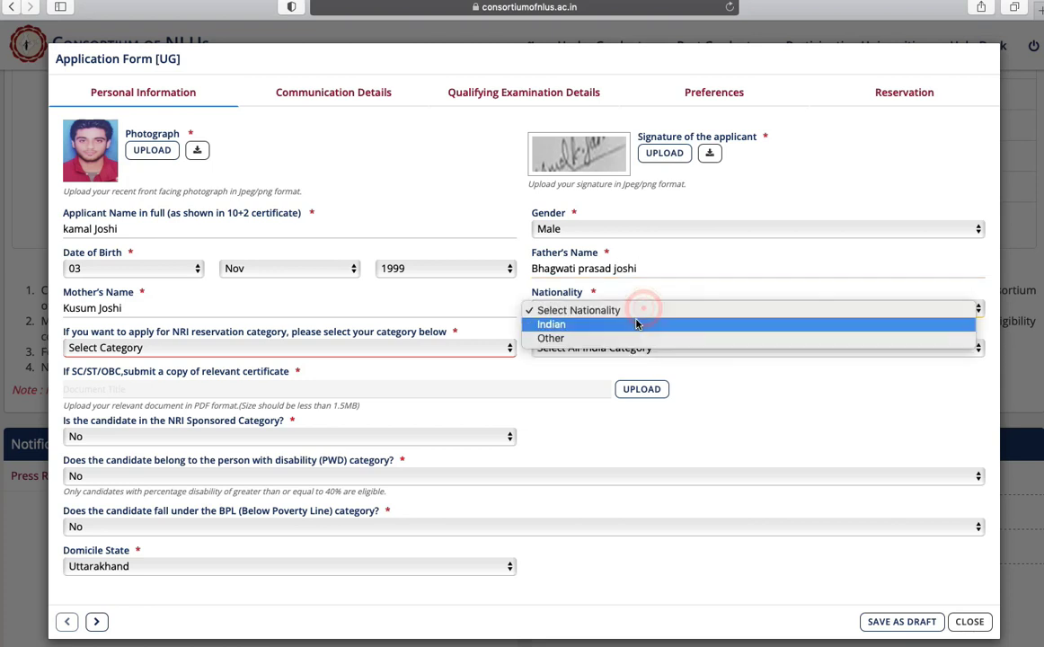
{"action": "left_click", "coordinate": [634, 324]}
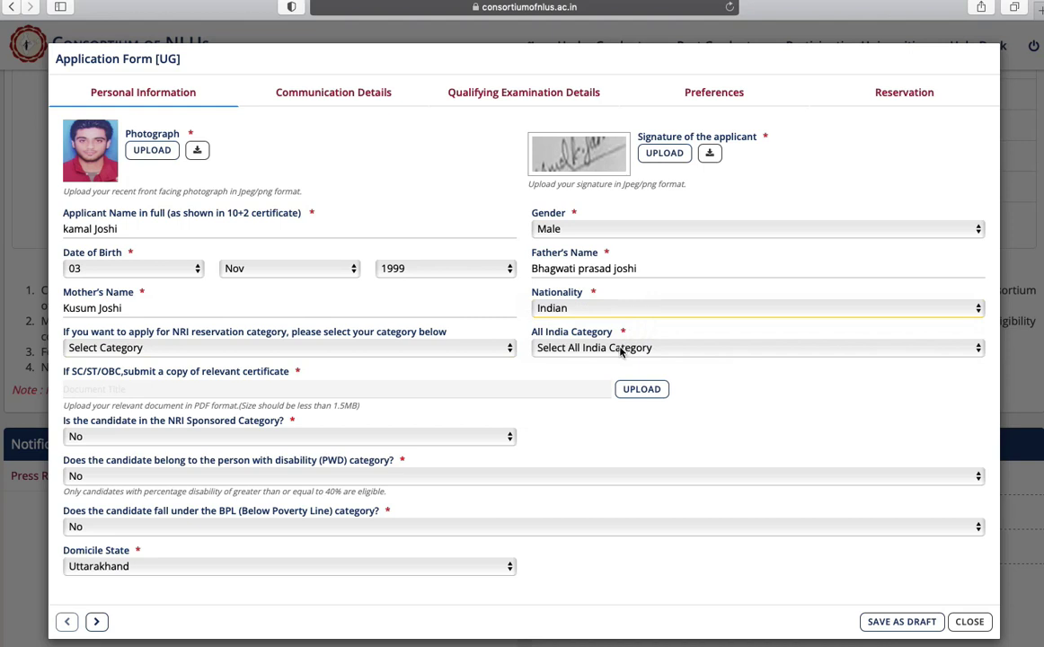
{"action": "left_click", "coordinate": [620, 350]}
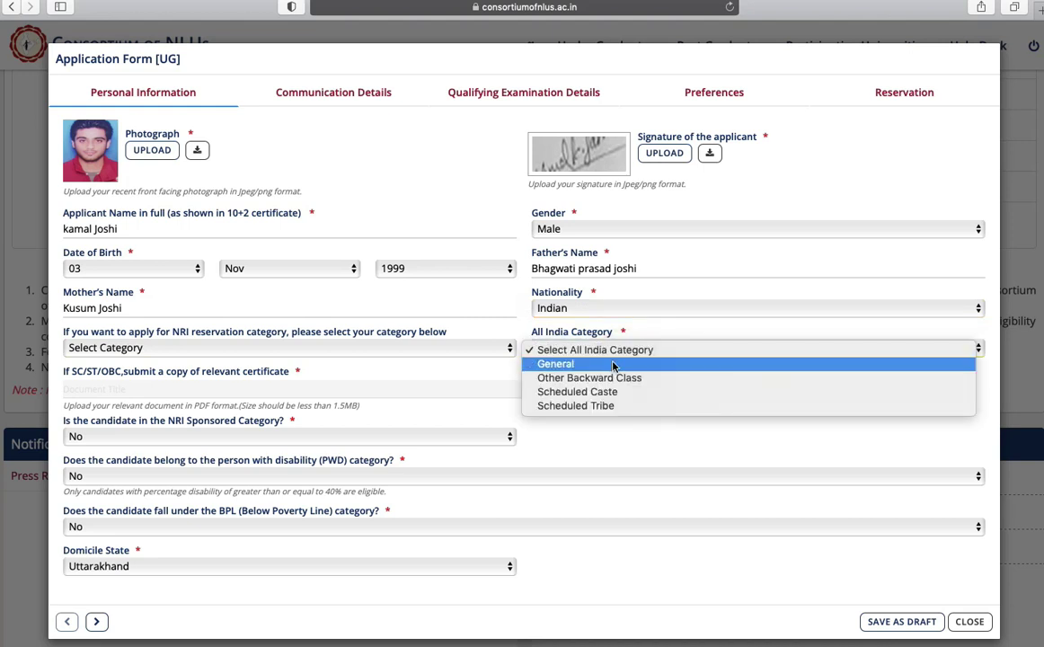
{"action": "left_click", "coordinate": [615, 365]}
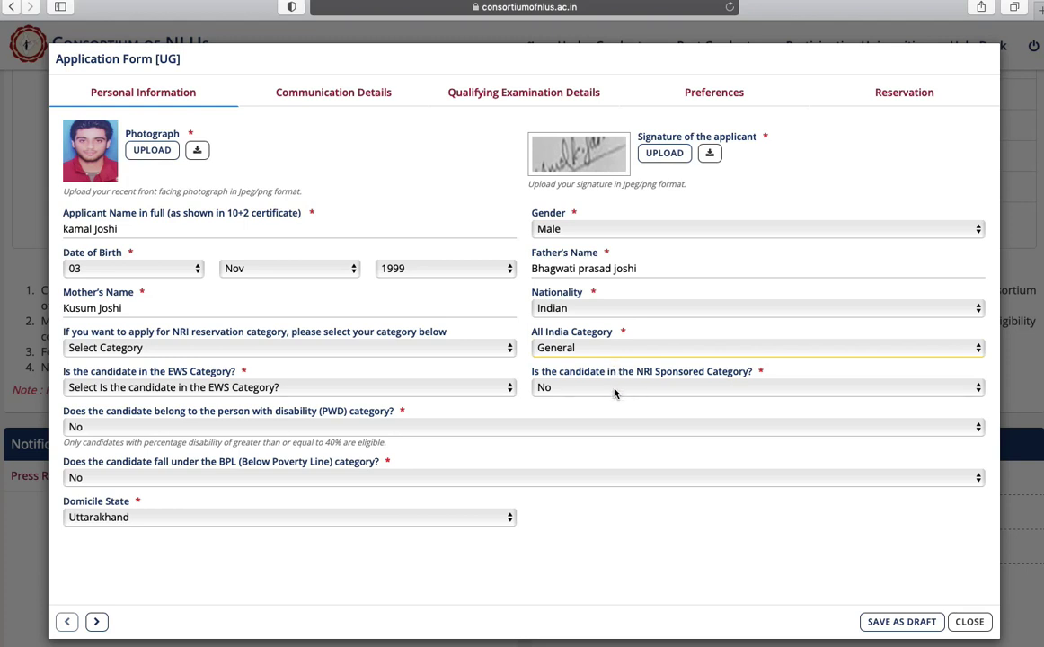
{"action": "left_click", "coordinate": [894, 622]}
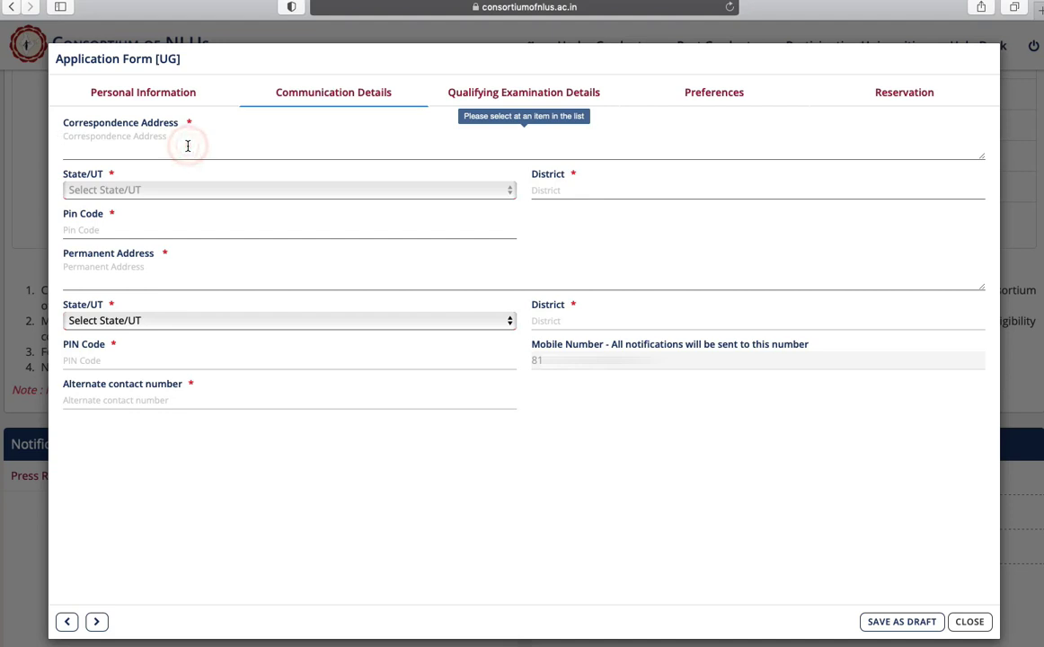
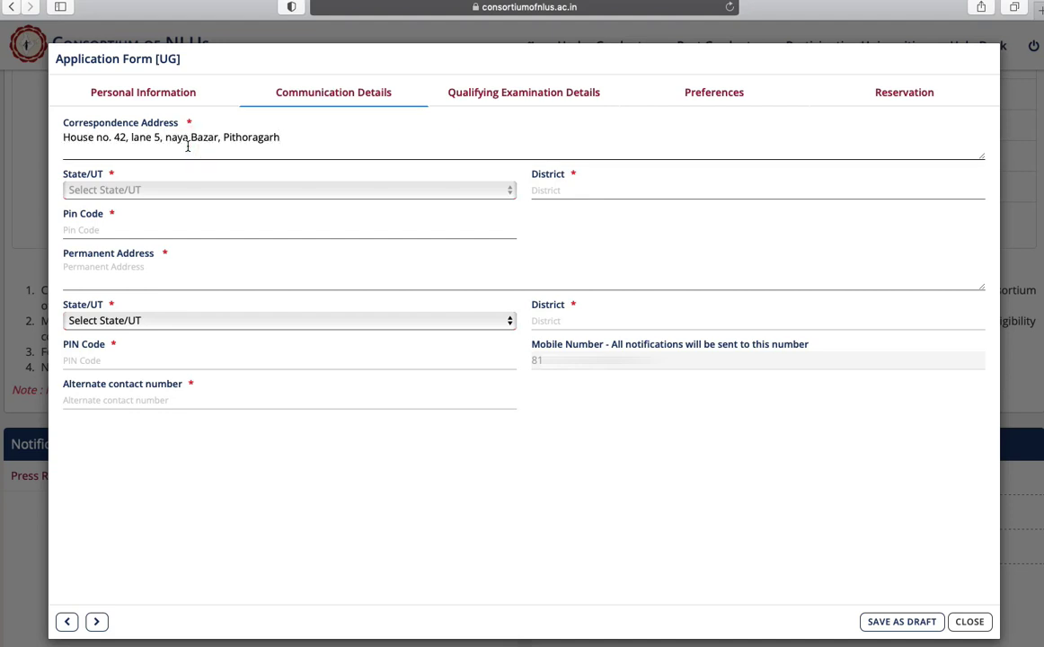
Paste the correspondence address and set its state to Uttarakhand and district Pithoragarh
{"action": "left_click", "coordinate": [176, 190]}
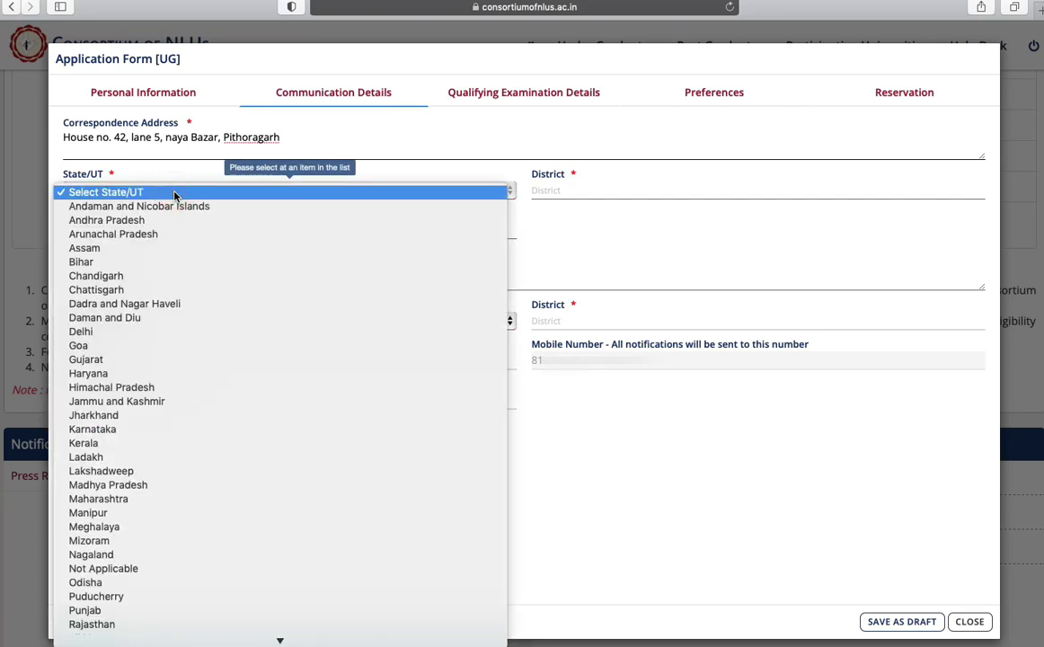
{"action": "key", "text": "u"}
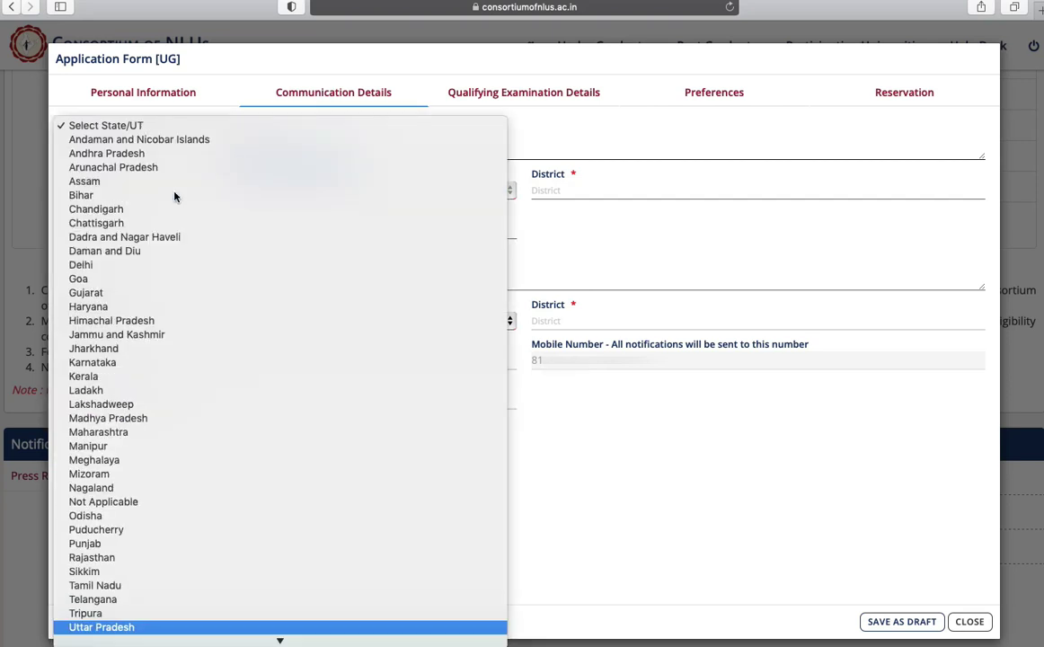
{"action": "key", "text": "Down"}
{"action": "key", "text": "Return"}
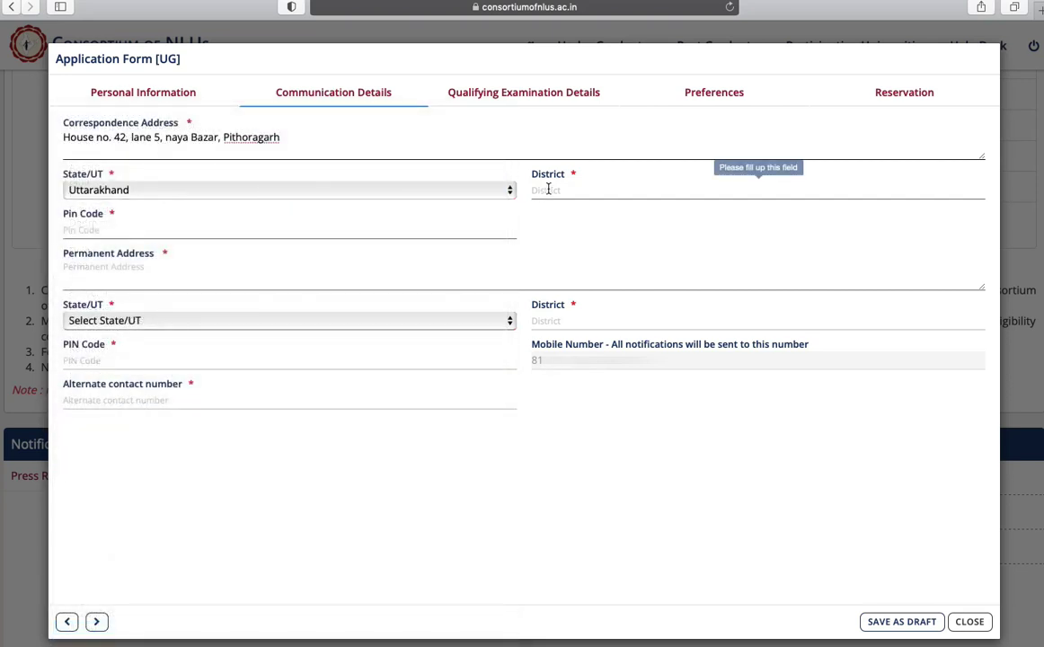
{"action": "type", "text": "P"}
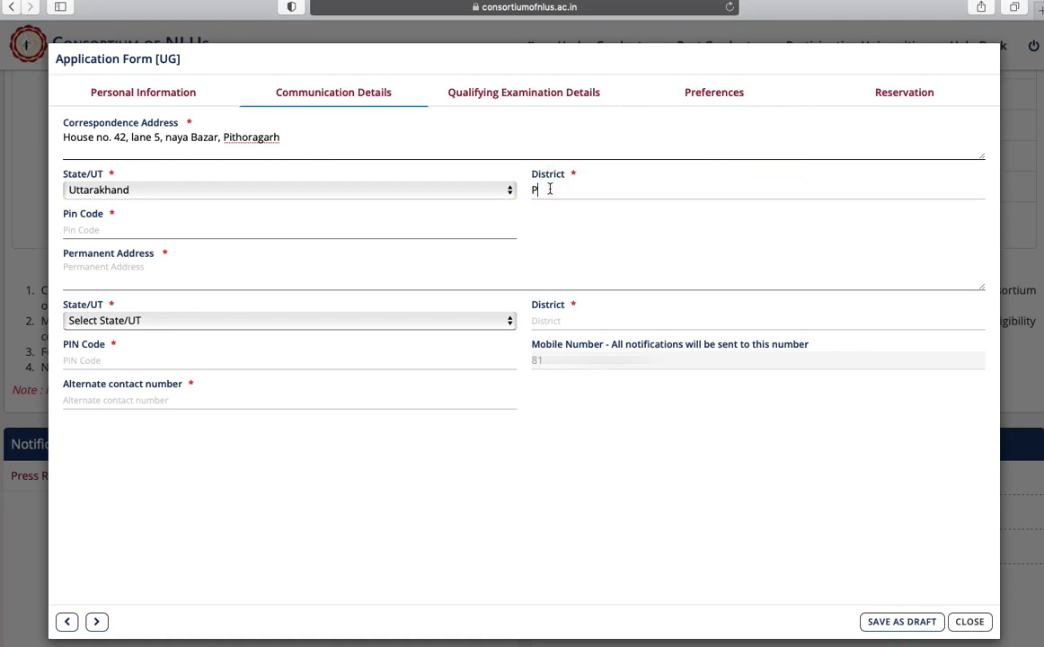
{"action": "type", "text": "ithoragarh"}
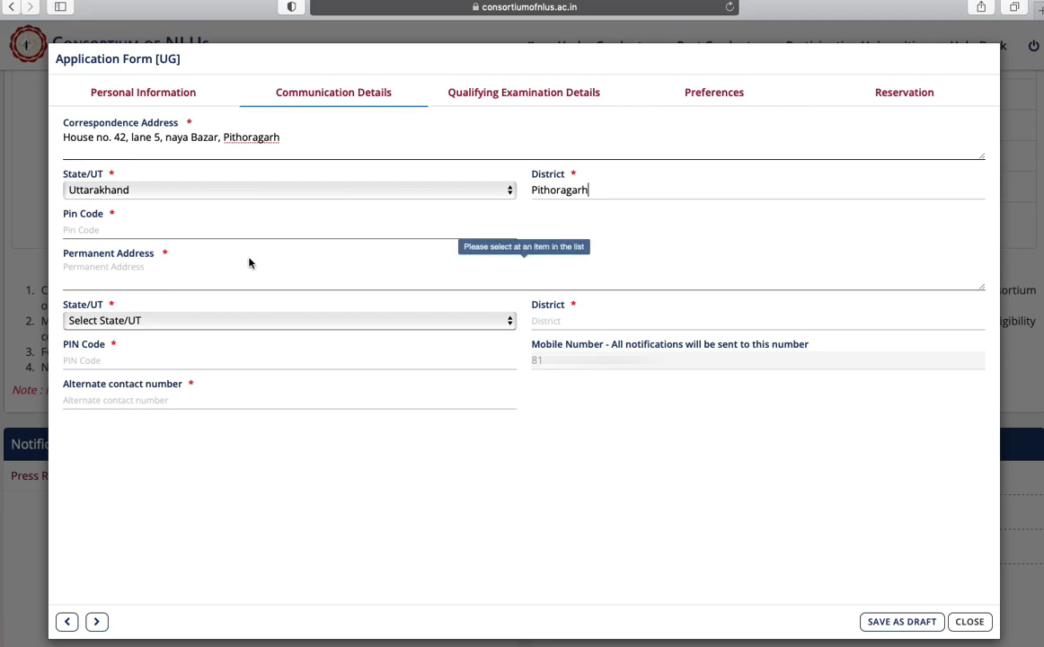
Enter the correspondence PIN code and paste the same address into Permanent Address
{"action": "left_click", "coordinate": [233, 224]}
{"action": "type", "text": "26"}
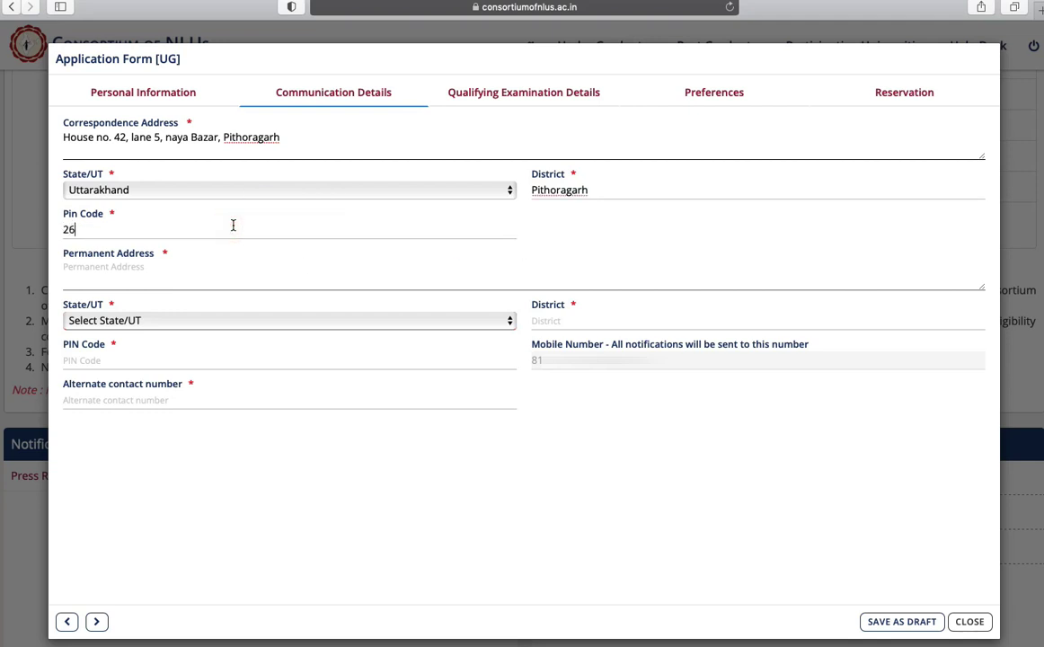
{"action": "type", "text": "2501"}
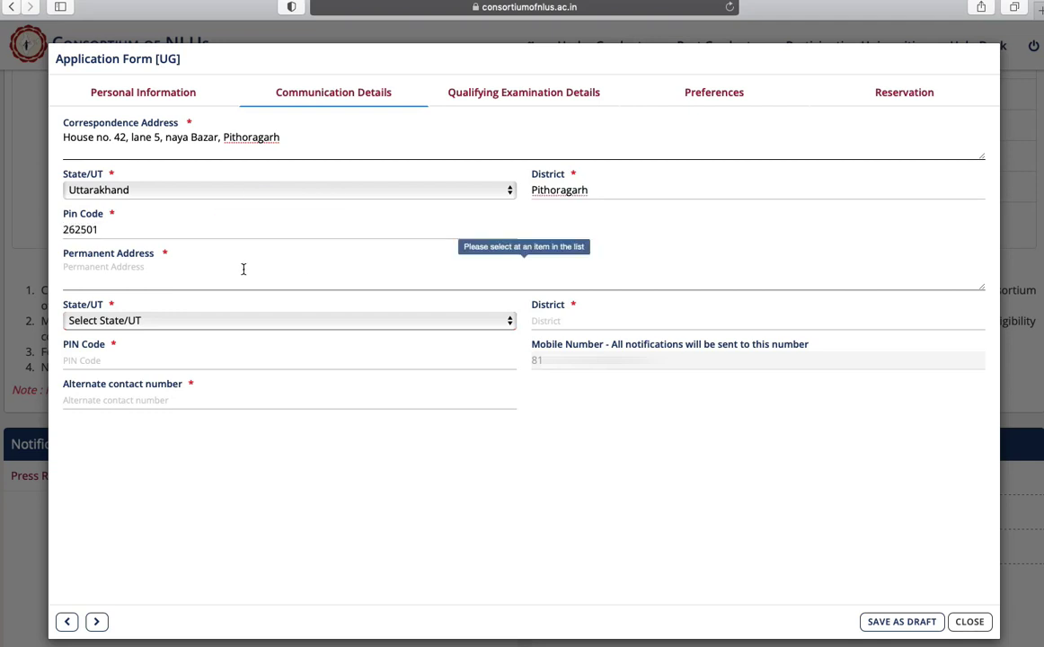
{"action": "left_click", "coordinate": [237, 276]}
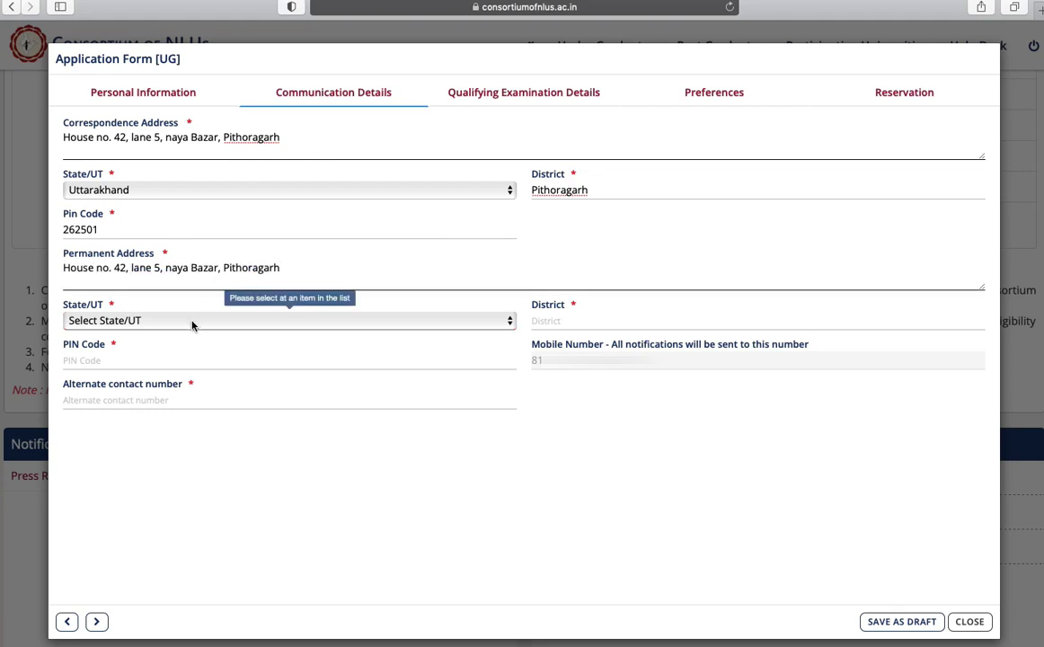
Set the permanent address state to Uttarakhand, district Pithoragarh, and its PIN code
{"action": "left_click", "coordinate": [192, 322]}
{"action": "type", "text": "u"}
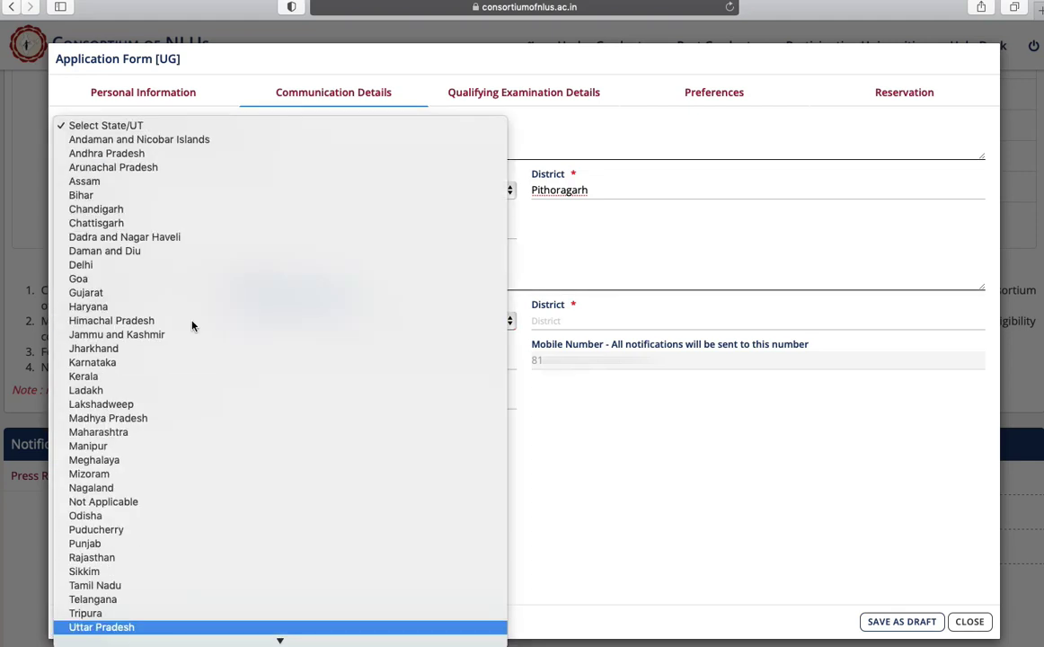
{"action": "key", "text": "Down"}
{"action": "key", "text": "Return"}
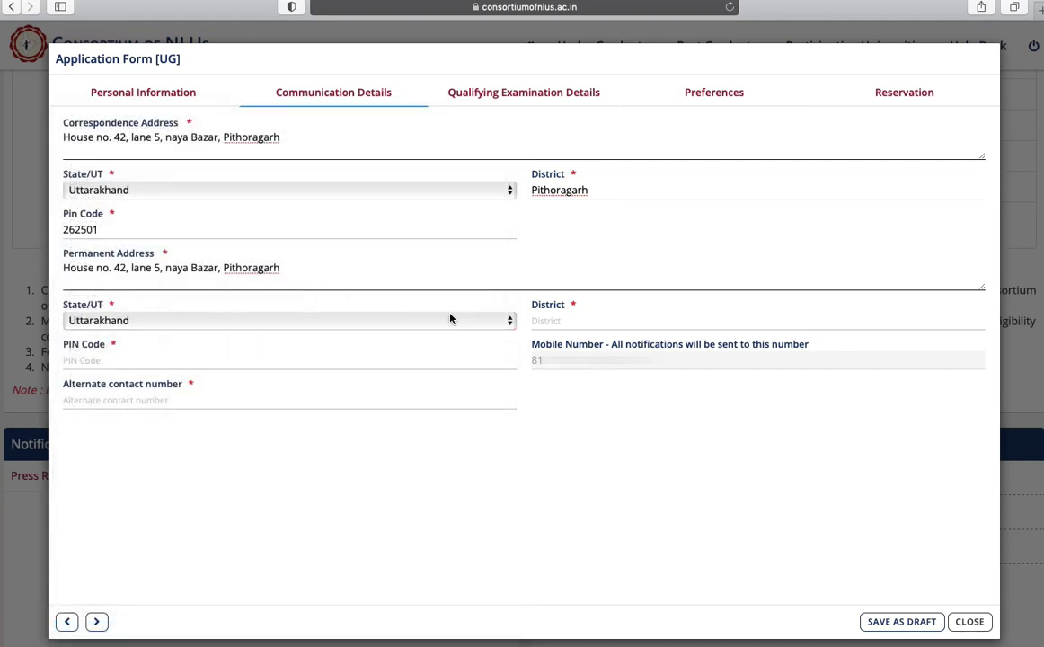
{"action": "left_click", "coordinate": [559, 320]}
{"action": "type", "text": "Pithor"}
{"action": "key", "text": "BackSpace"}
{"action": "key", "text": "BackSpace"}
{"action": "type", "text": "oragarh"}
{"action": "left_click", "coordinate": [323, 358]}
{"action": "type", "text": "262501"}
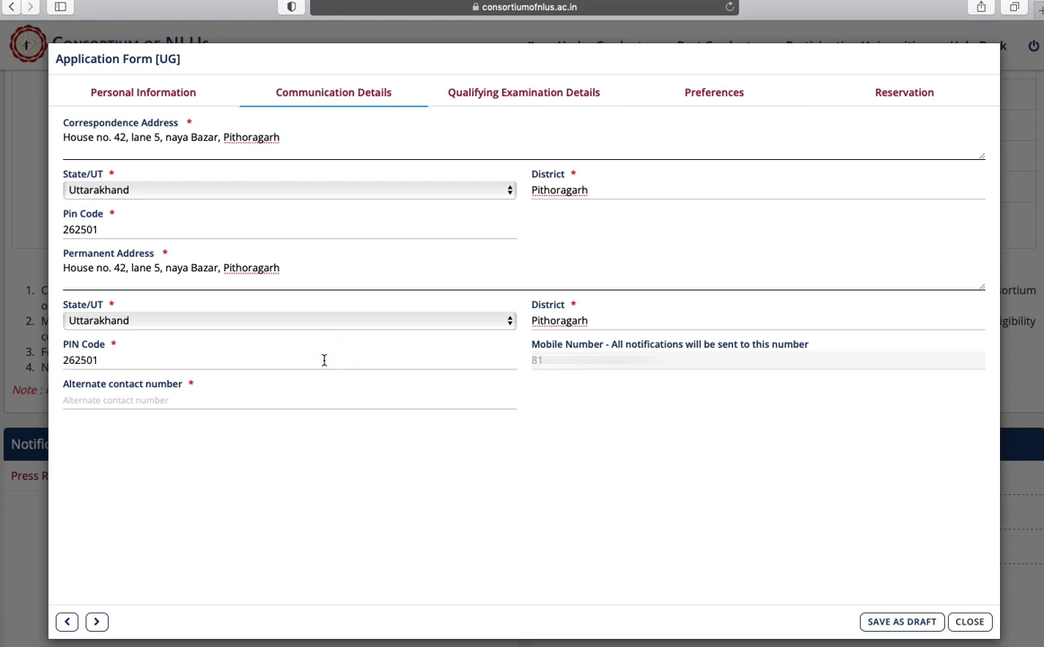
Enter the alternate contact number and save the communication details as draft
{"action": "left_click", "coordinate": [402, 397]}
{"action": "type", "text": "8"}
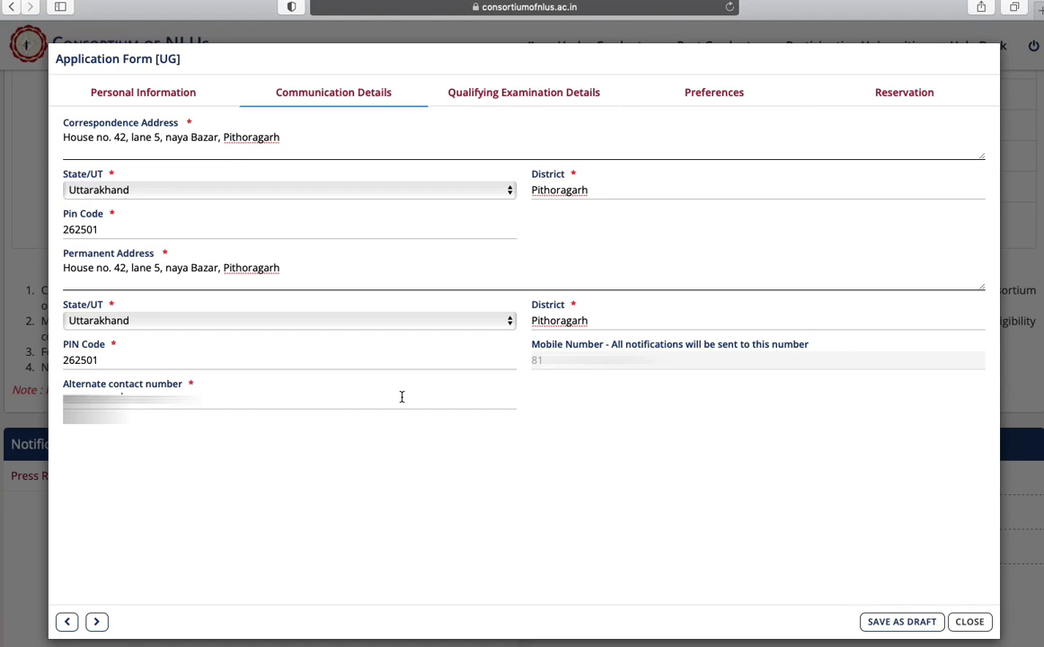
{"action": "left_click", "coordinate": [924, 622]}
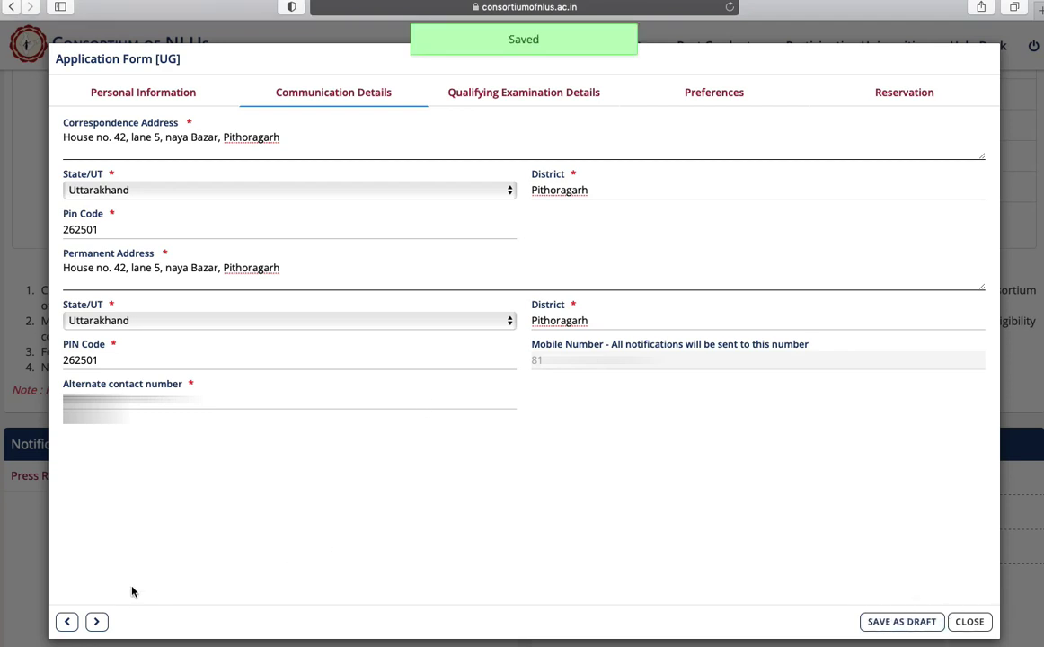
Enter the qualifying exam as 10+2 (Science) from CBSE, status Appearing/Appeared
{"action": "left_click", "coordinate": [97, 622]}
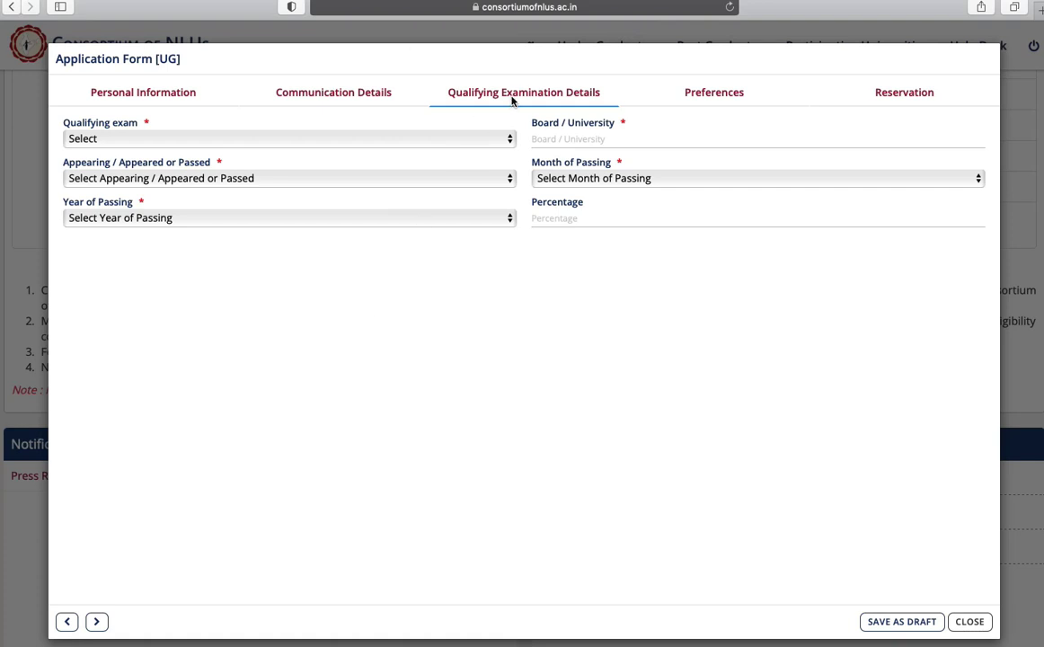
{"action": "left_click", "coordinate": [220, 138]}
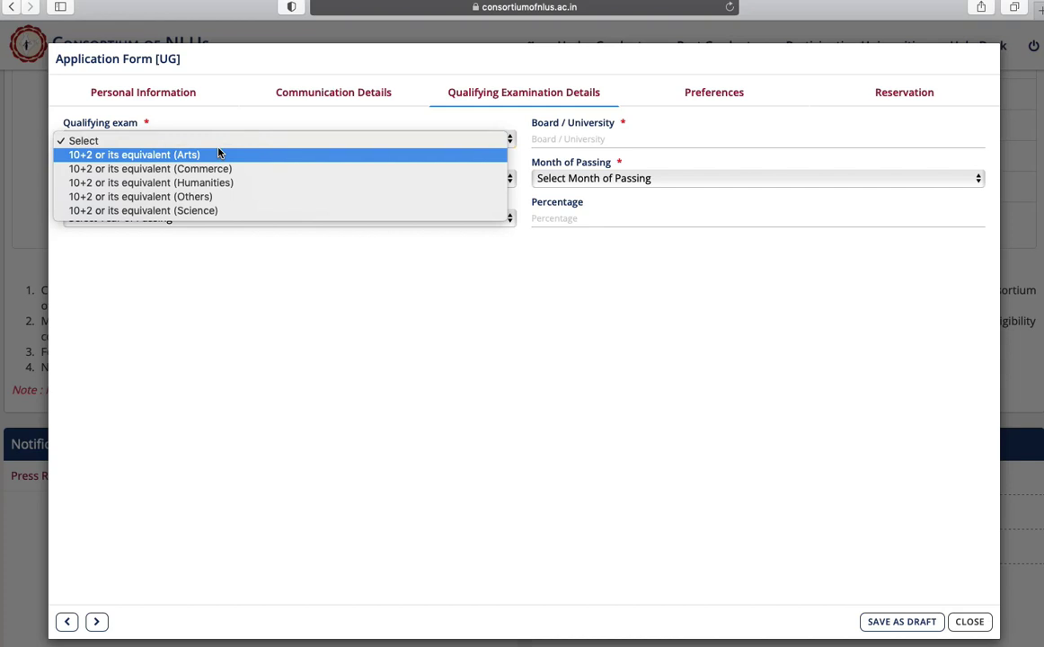
{"action": "left_click", "coordinate": [211, 212]}
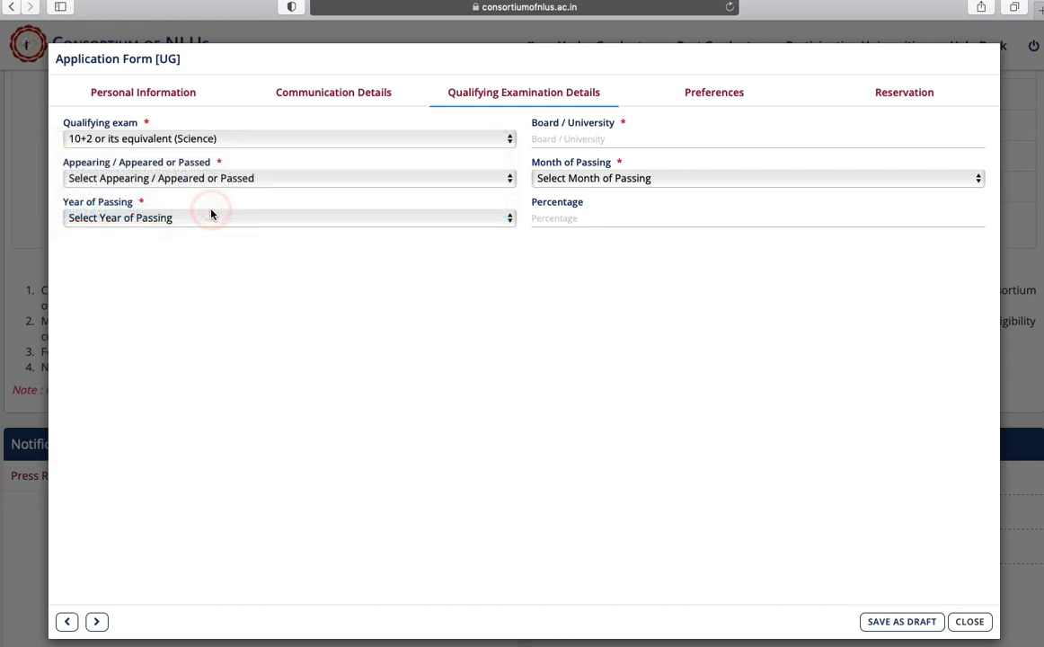
{"action": "left_click", "coordinate": [583, 140]}
{"action": "type", "text": "CBSE"}
{"action": "left_click", "coordinate": [424, 182]}
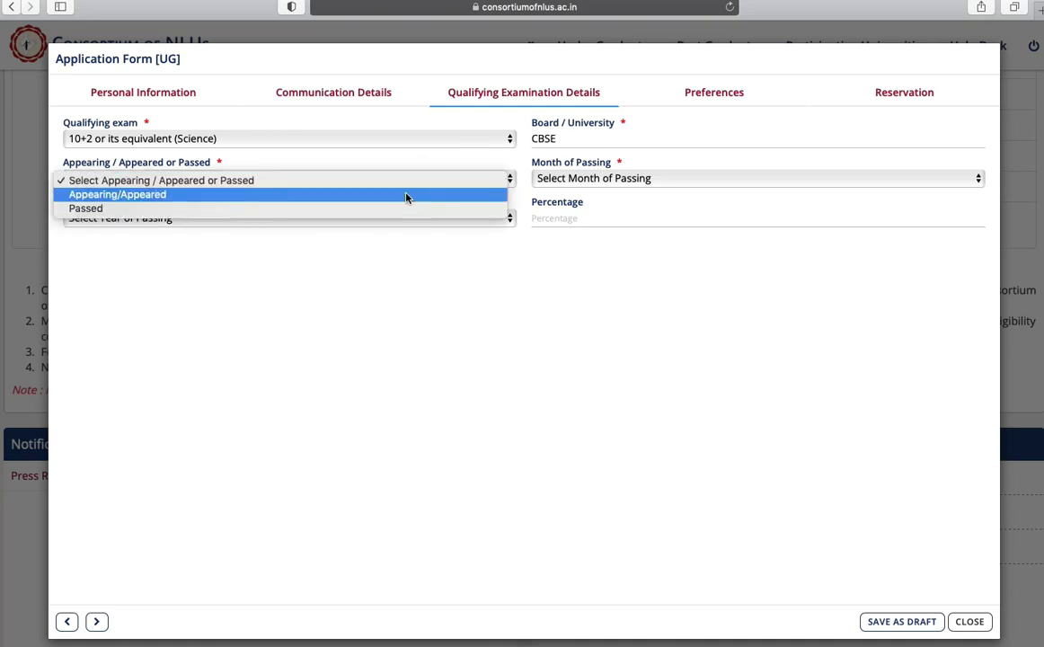
{"action": "left_click", "coordinate": [407, 196]}
Set the passing date to Jun 2021 and the score to 85 percent, then save the draft
{"action": "left_click", "coordinate": [607, 178]}
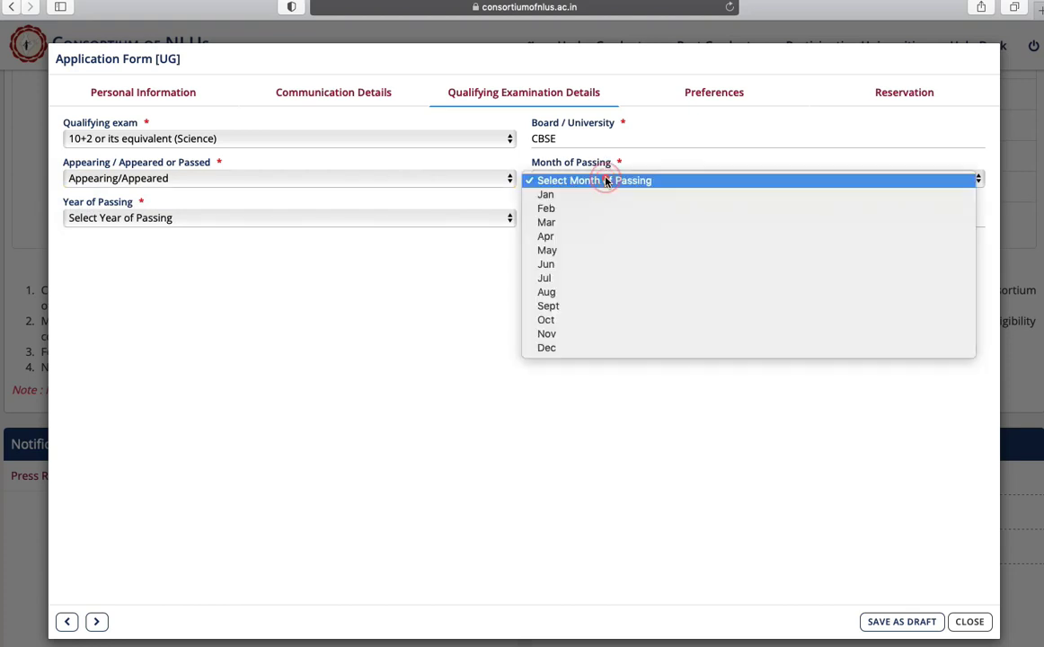
{"action": "left_click", "coordinate": [569, 264]}
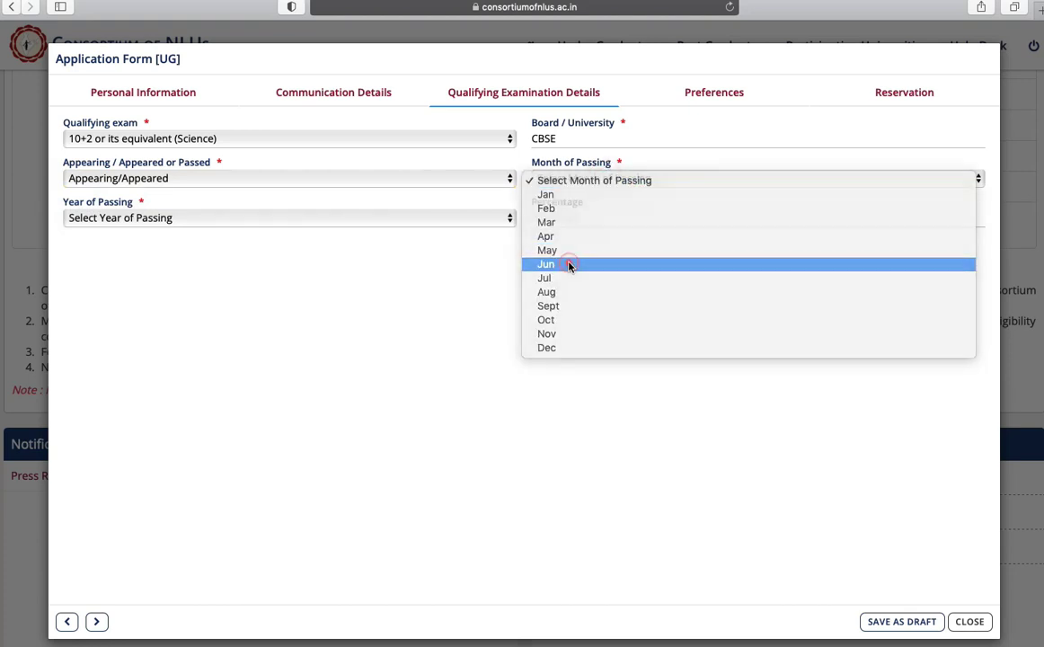
{"action": "left_click", "coordinate": [468, 220]}
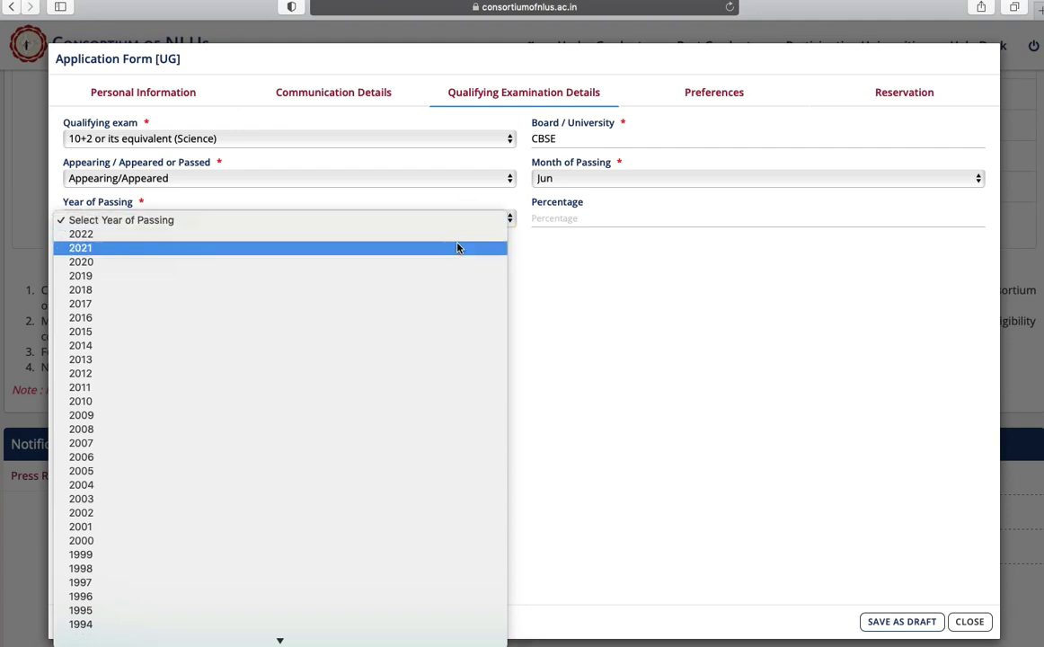
{"action": "left_click", "coordinate": [458, 247]}
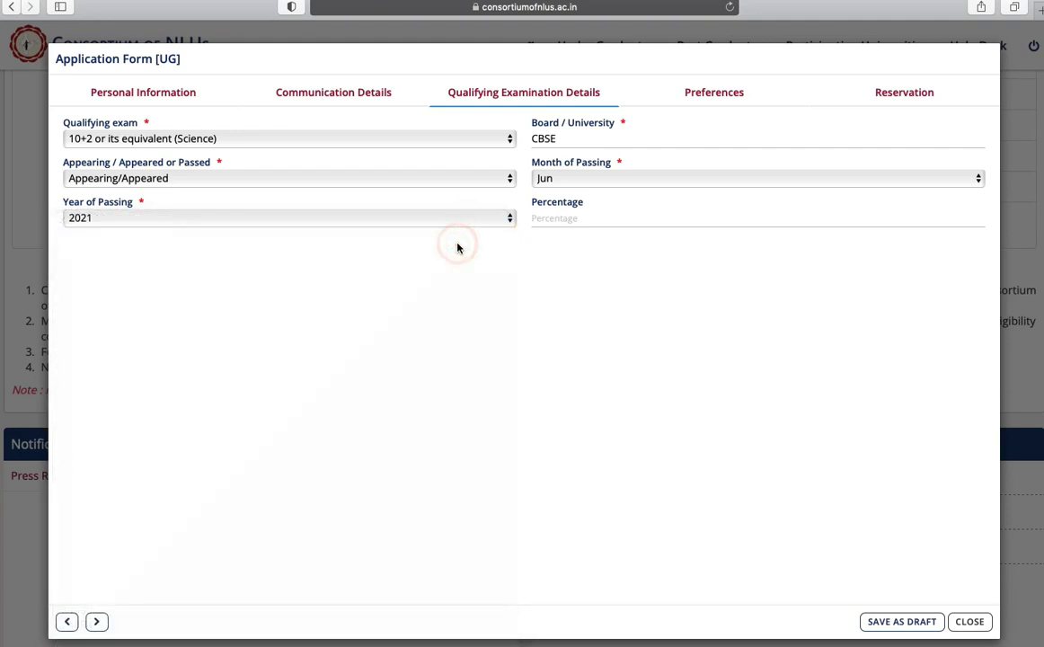
{"action": "left_click", "coordinate": [557, 219]}
{"action": "type", "text": "85"}
{"action": "left_click", "coordinate": [889, 622]}
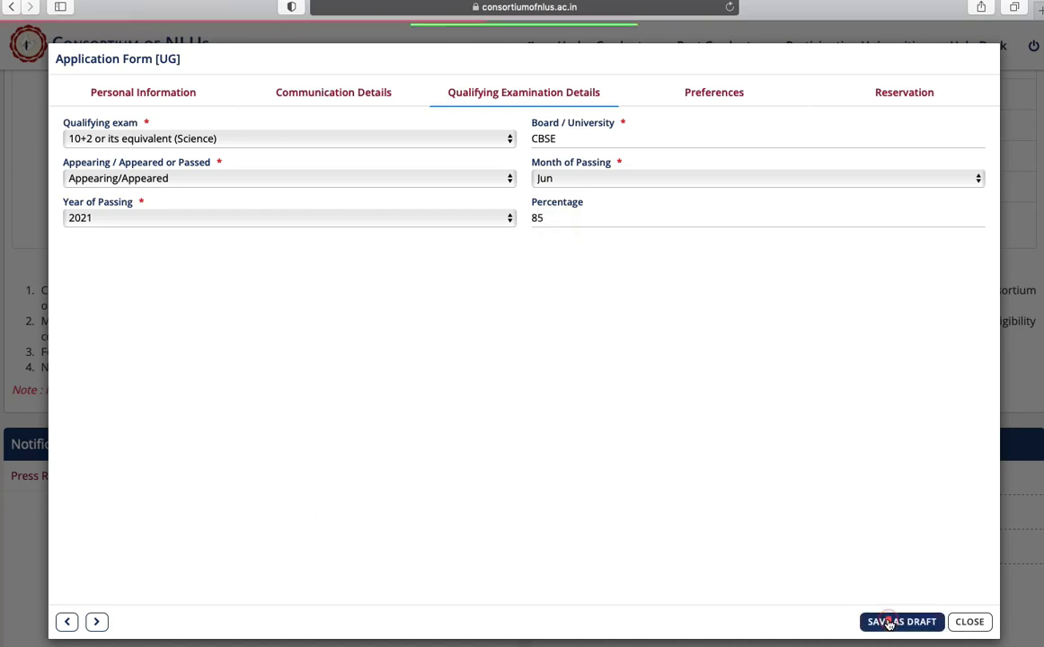
{"action": "left_click", "coordinate": [96, 621]}
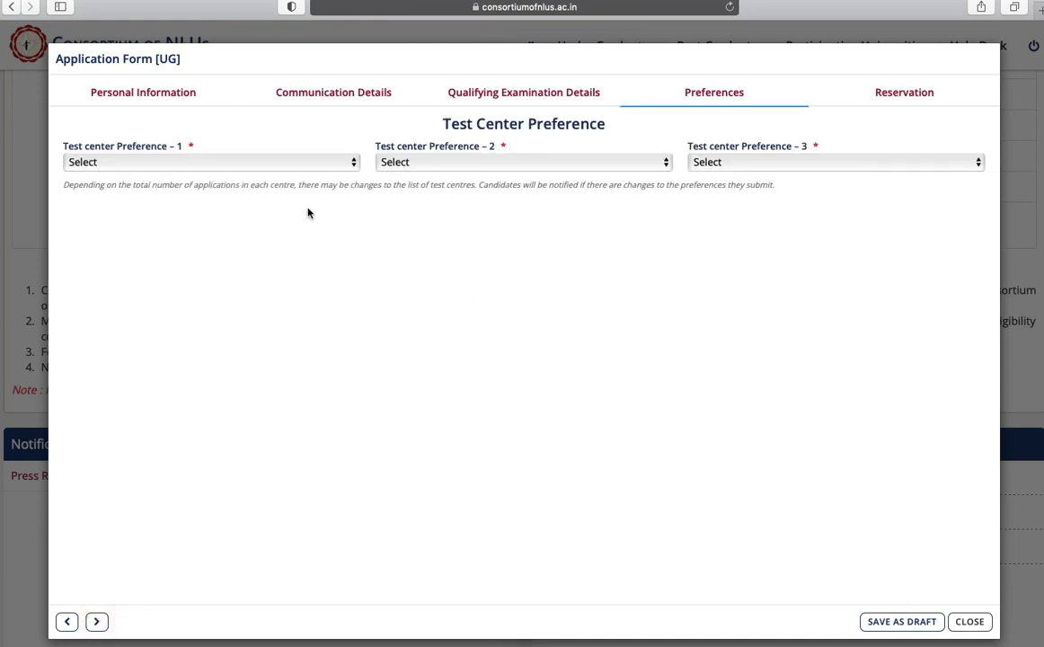
Choose Agra, Dehradun and Durg as the three test centre preferences and save the draft
{"action": "left_click", "coordinate": [278, 163]}
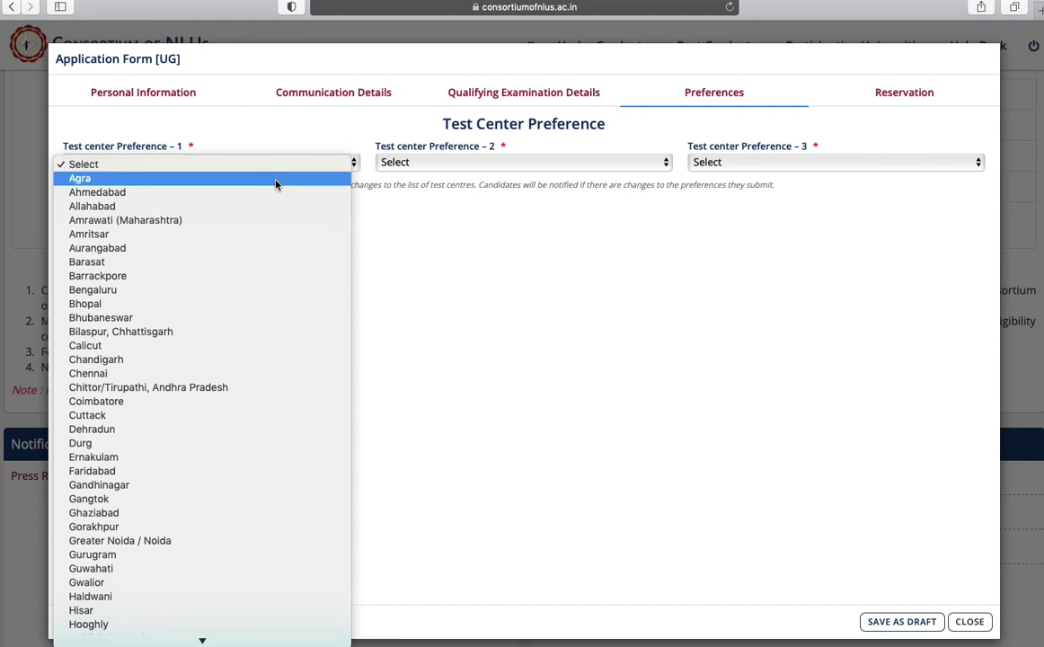
{"action": "left_click", "coordinate": [275, 178]}
{"action": "left_click", "coordinate": [493, 164]}
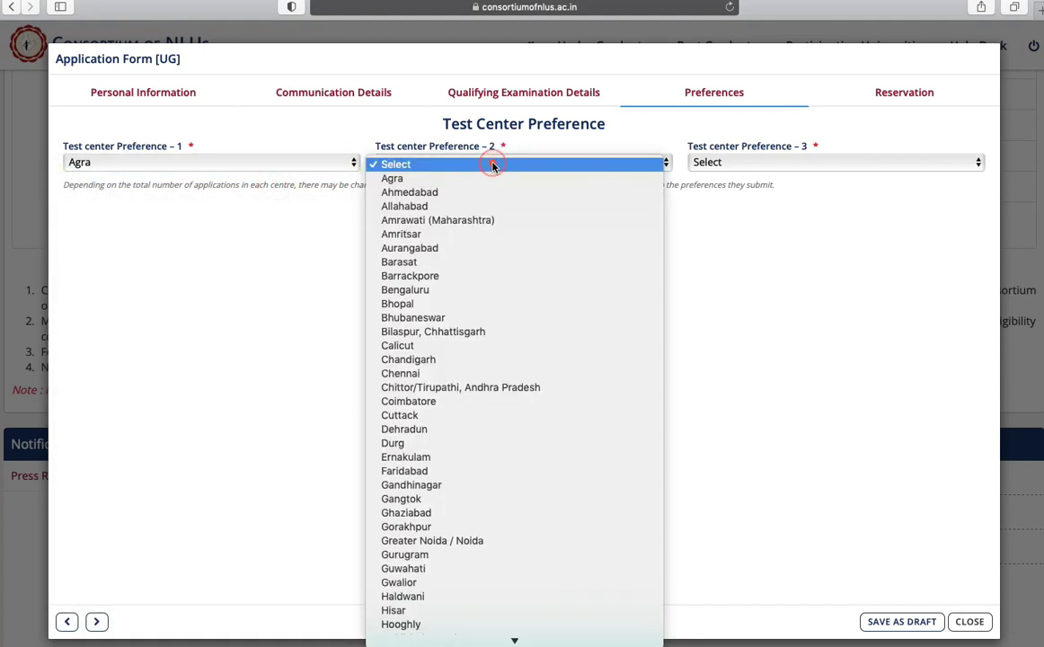
{"action": "key", "text": "d"}
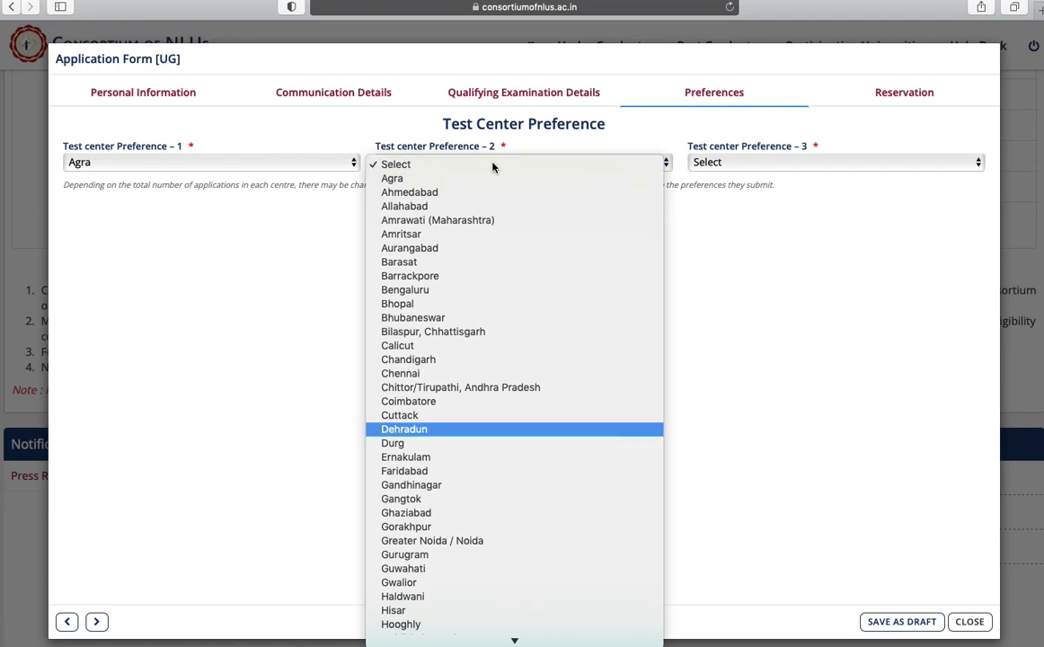
{"action": "key", "text": "Return"}
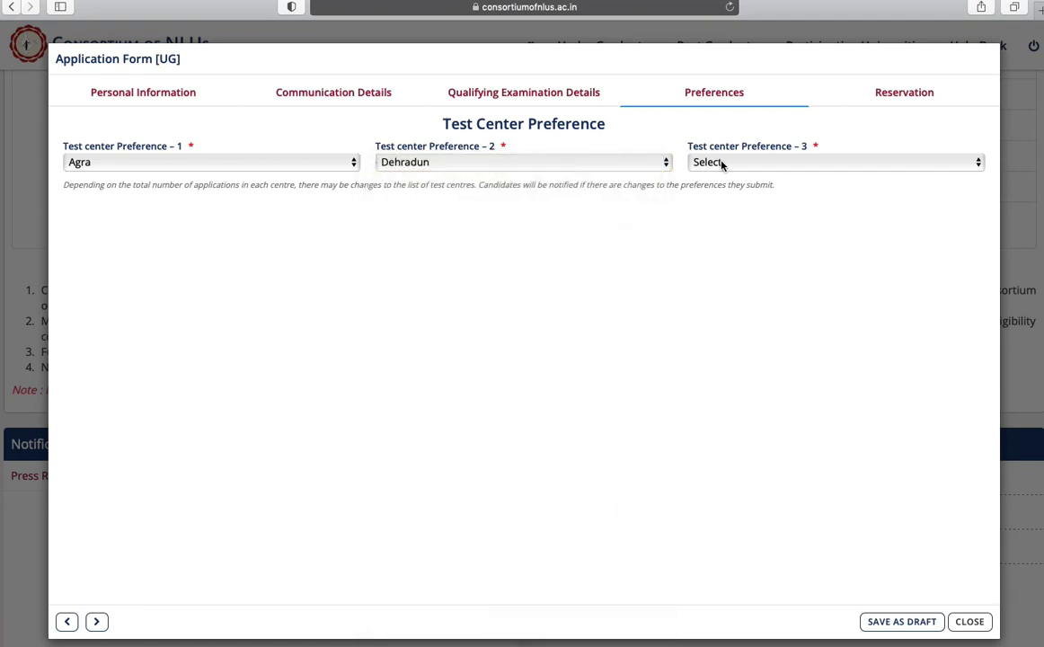
{"action": "left_click", "coordinate": [722, 164]}
{"action": "key", "text": "d"}
{"action": "key", "text": "u"}
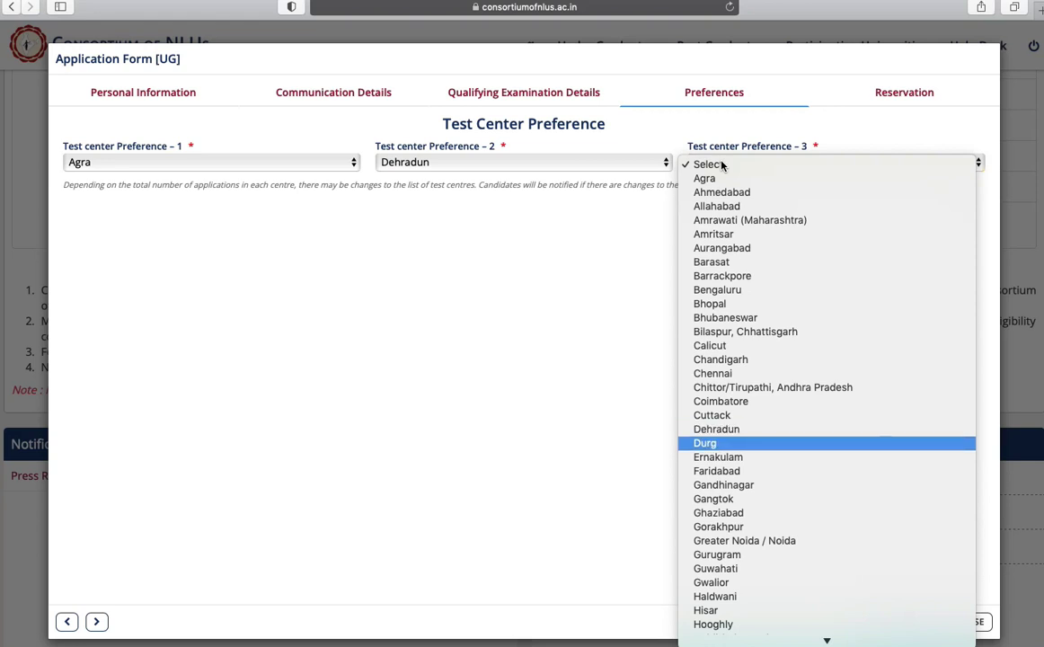
{"action": "key", "text": "Return"}
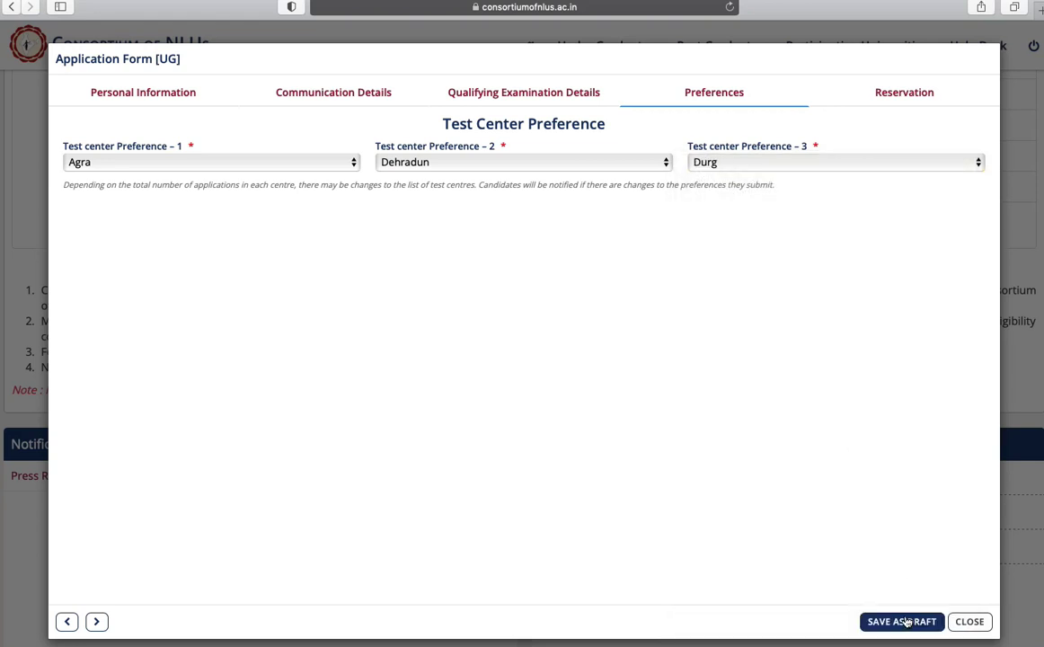
{"action": "left_click", "coordinate": [902, 622]}
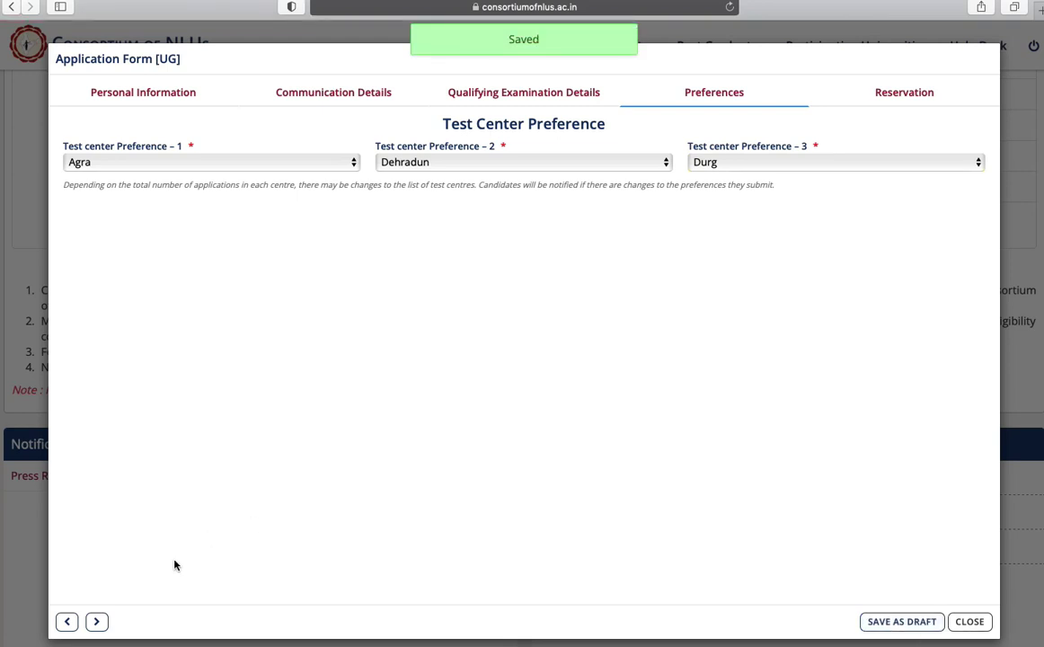
{"action": "left_click", "coordinate": [97, 622]}
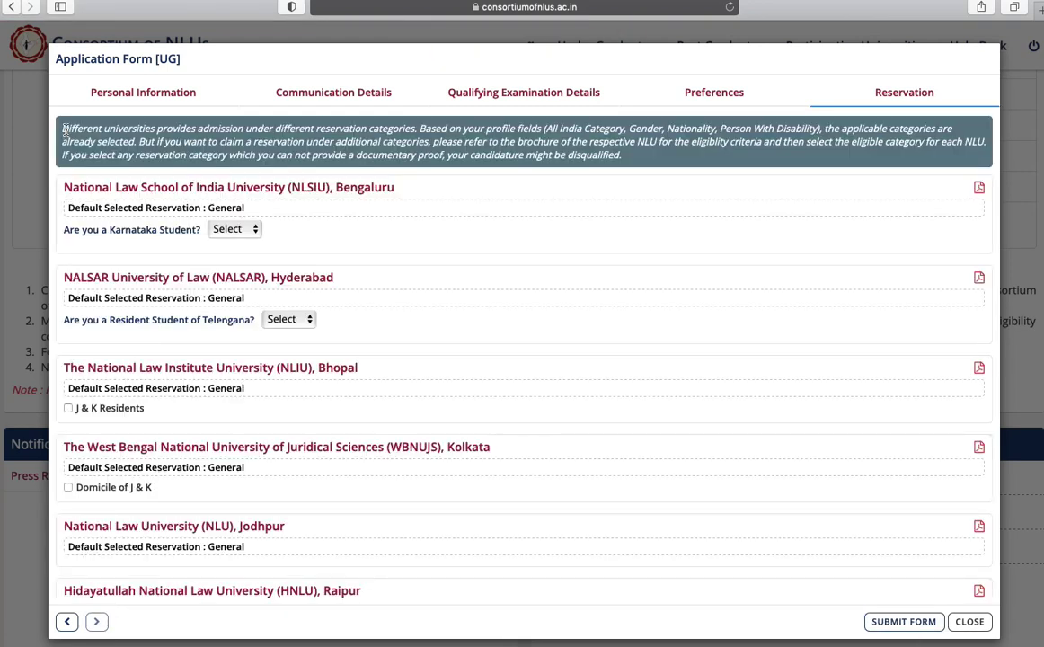
Read the reservation notes and answer Yes to 'Are you a Karnataka Student?'
{"action": "left_click_drag", "start_coordinate": [62, 127], "coordinate": [632, 153]}
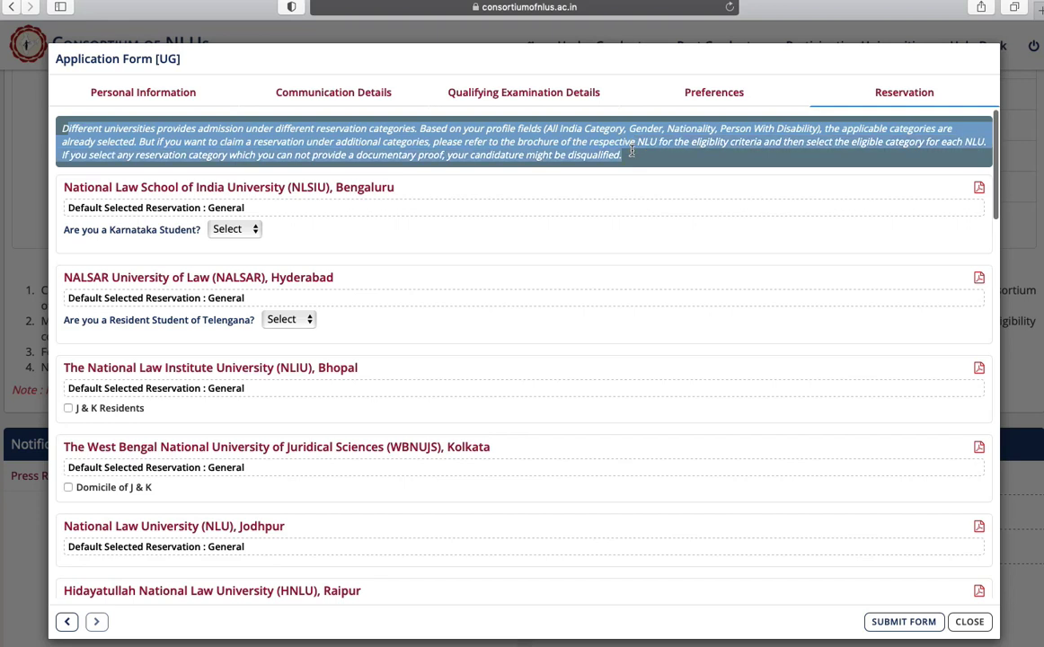
{"action": "left_click", "coordinate": [632, 153]}
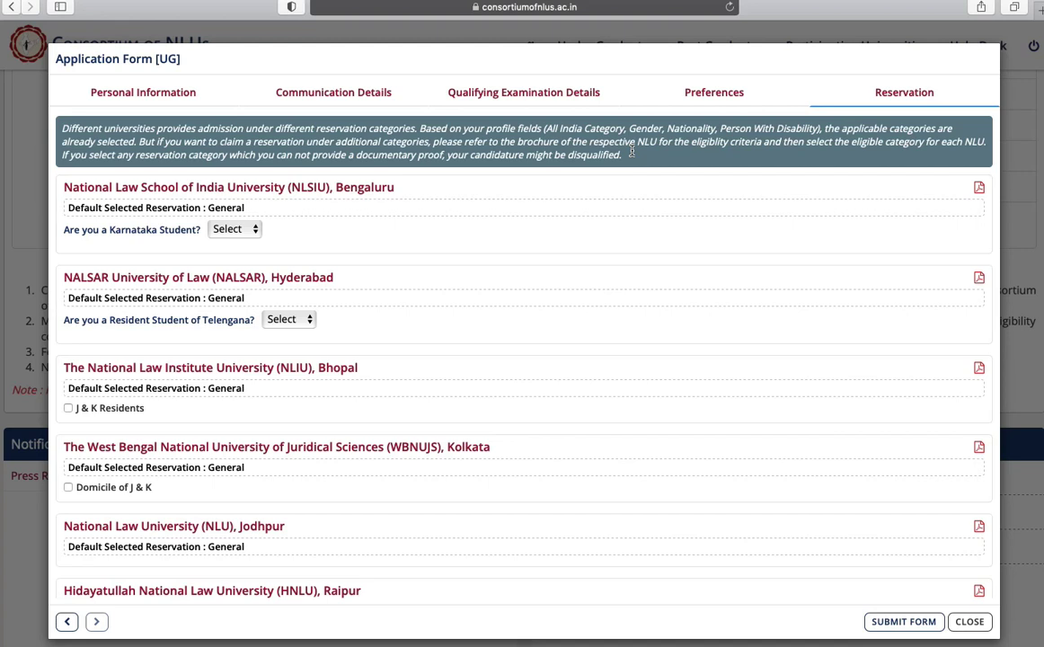
{"action": "left_click_drag", "start_coordinate": [65, 230], "coordinate": [204, 230]}
{"action": "left_click", "coordinate": [204, 230]}
{"action": "left_click", "coordinate": [228, 230]}
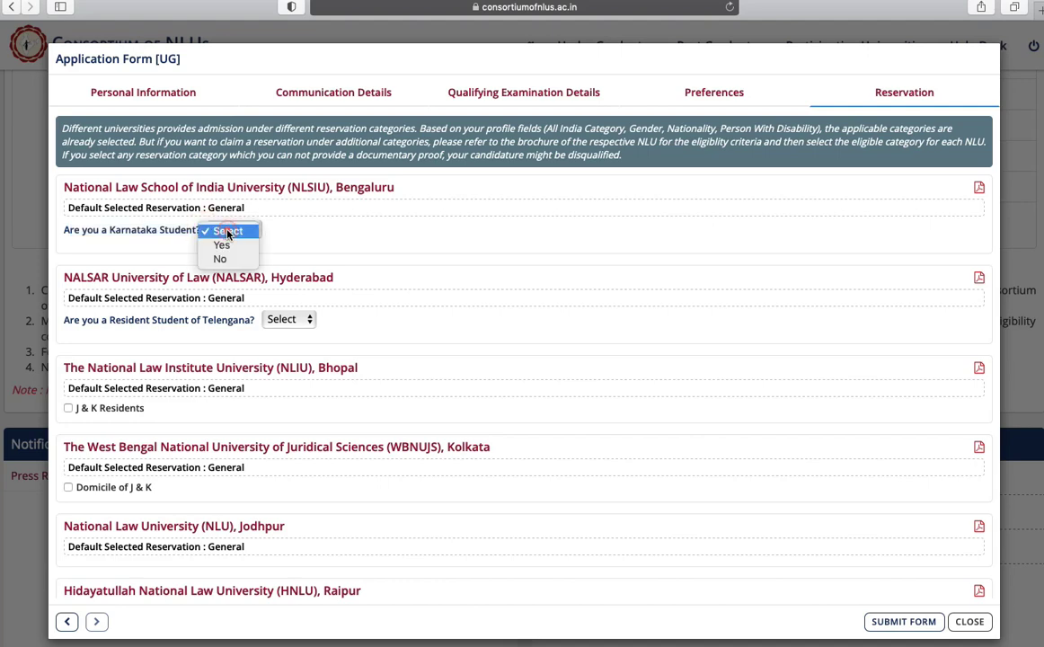
{"action": "left_click", "coordinate": [225, 245]}
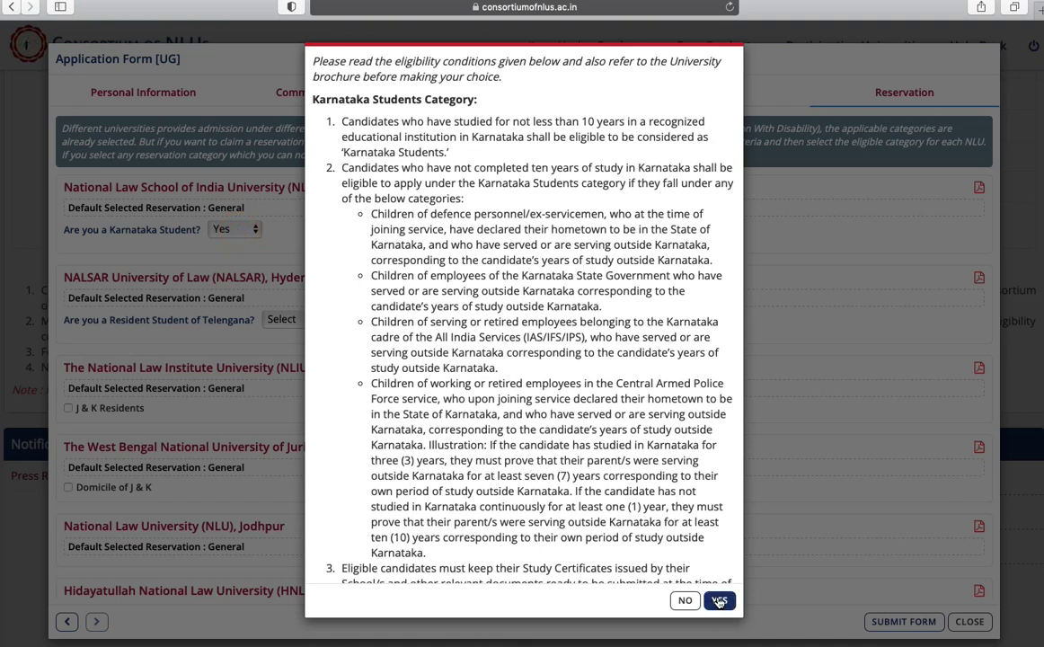
Accept the Karnataka eligibility notice, review its categories, then change the answer to No
{"action": "left_click", "coordinate": [720, 602]}
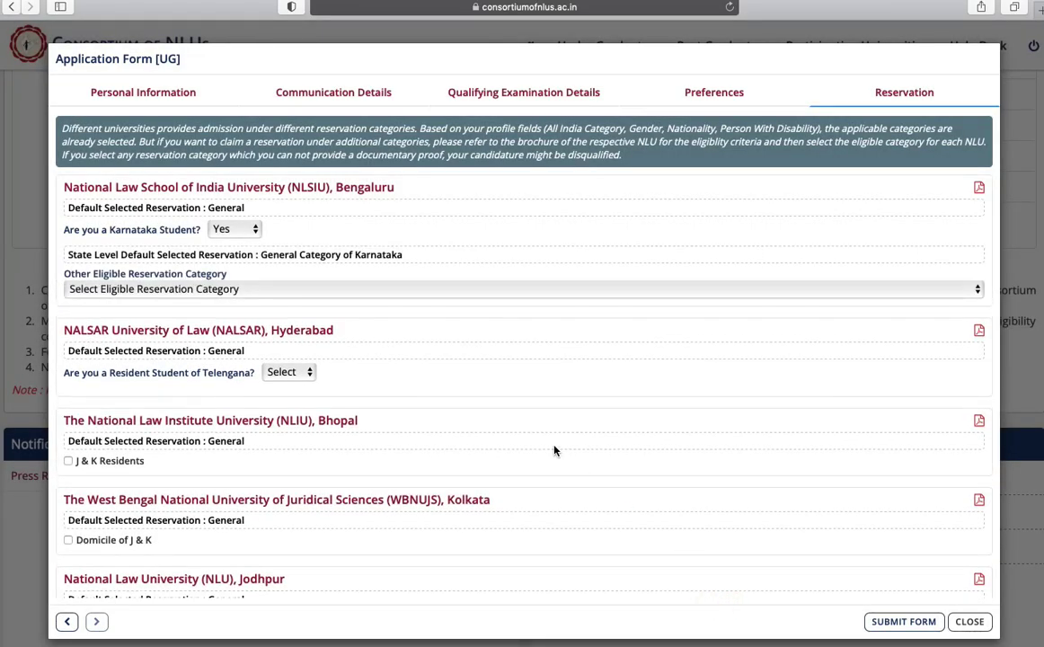
{"action": "left_click", "coordinate": [336, 289]}
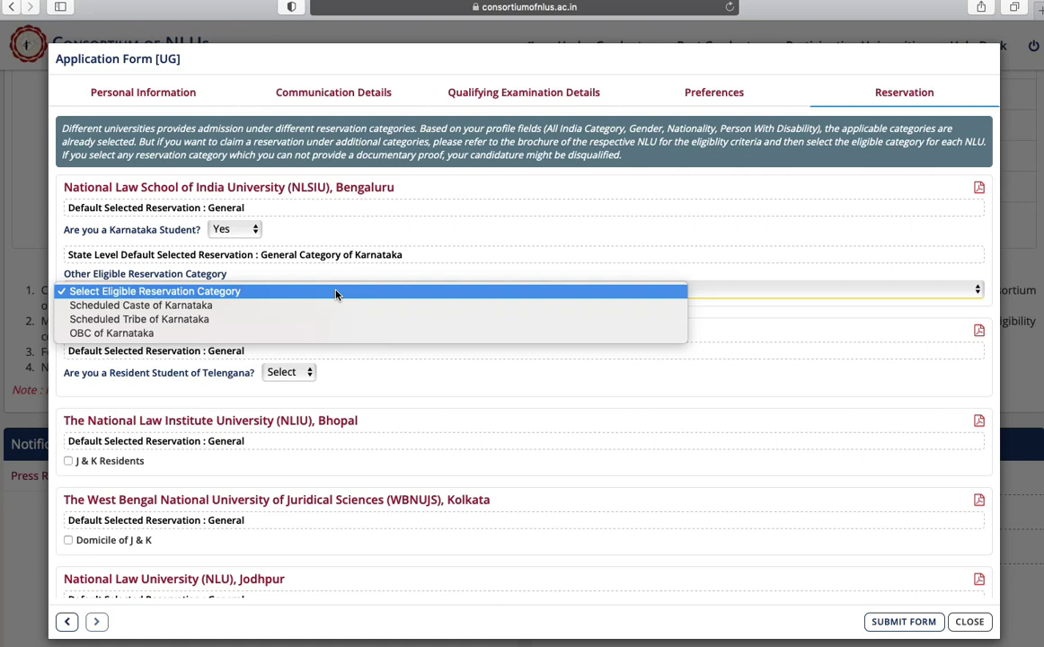
{"action": "left_click", "coordinate": [336, 294]}
{"action": "left_click", "coordinate": [243, 231]}
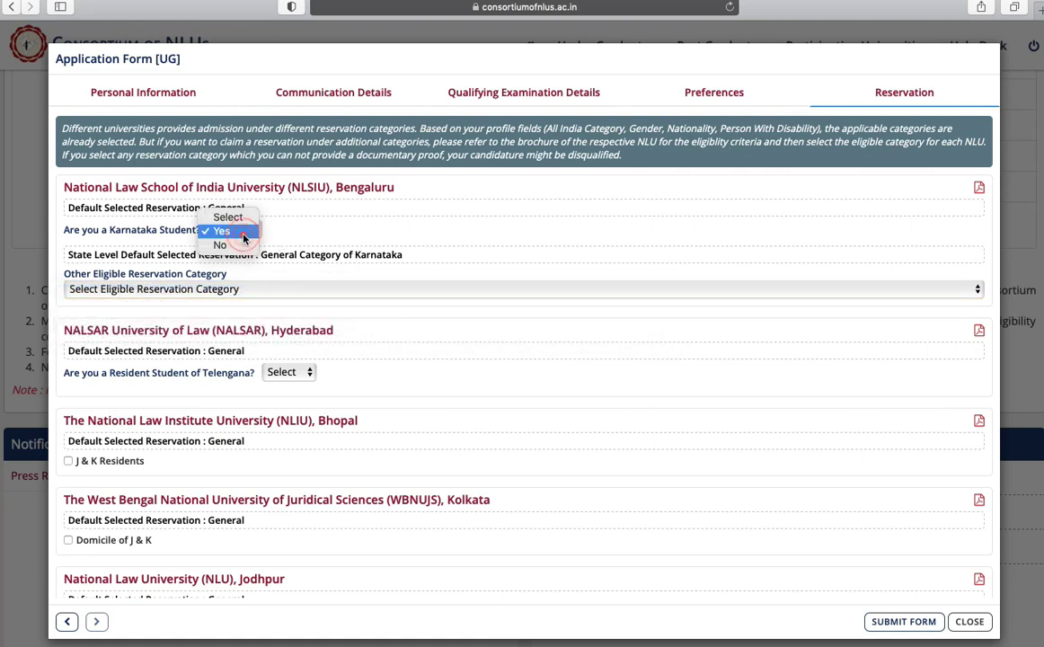
{"action": "left_click", "coordinate": [240, 245]}
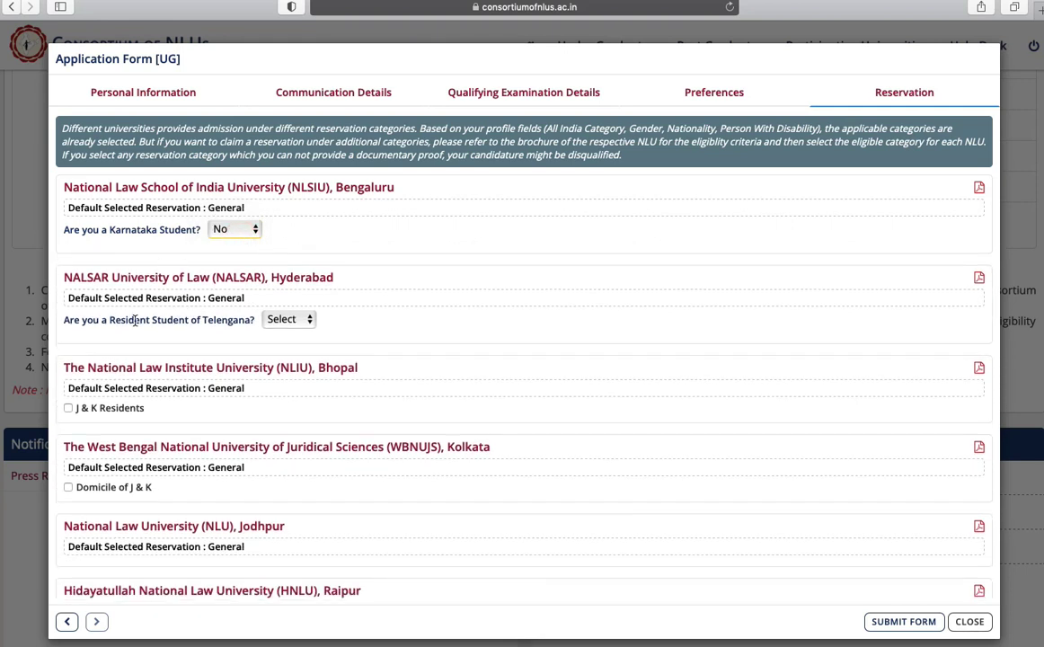
{"action": "left_click", "coordinate": [290, 320]}
{"action": "left_click", "coordinate": [290, 321]}
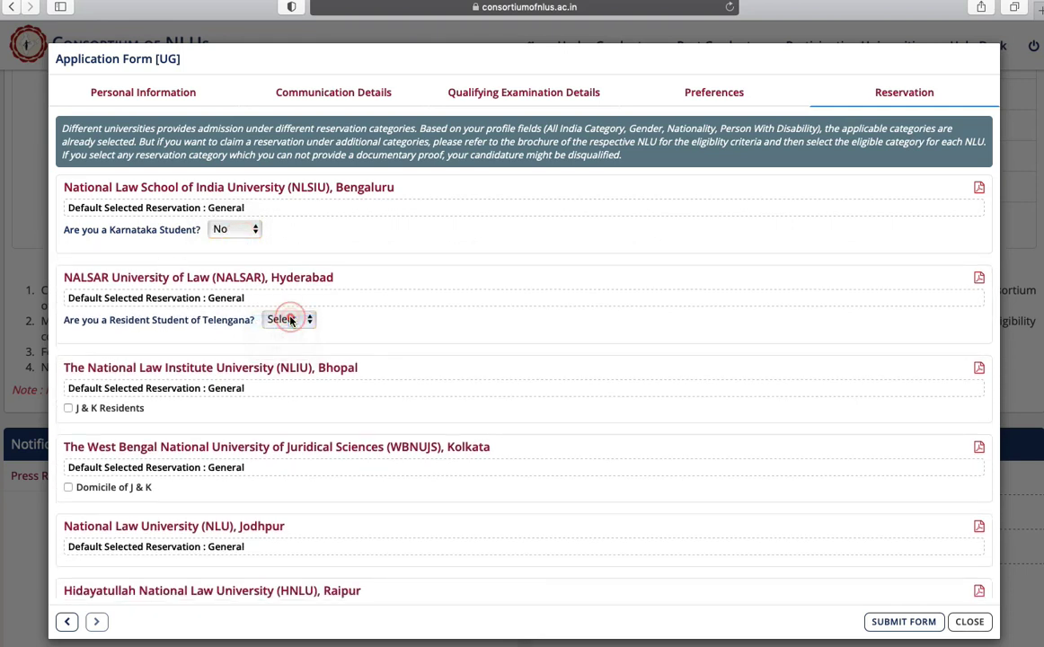
Scroll through the form down to the declaration at the bottom
{"action": "scroll", "coordinate": [290, 321], "scroll_direction": "down", "scroll_amount": 2}
{"action": "scroll", "coordinate": [290, 321], "scroll_direction": "down", "scroll_amount": 6}
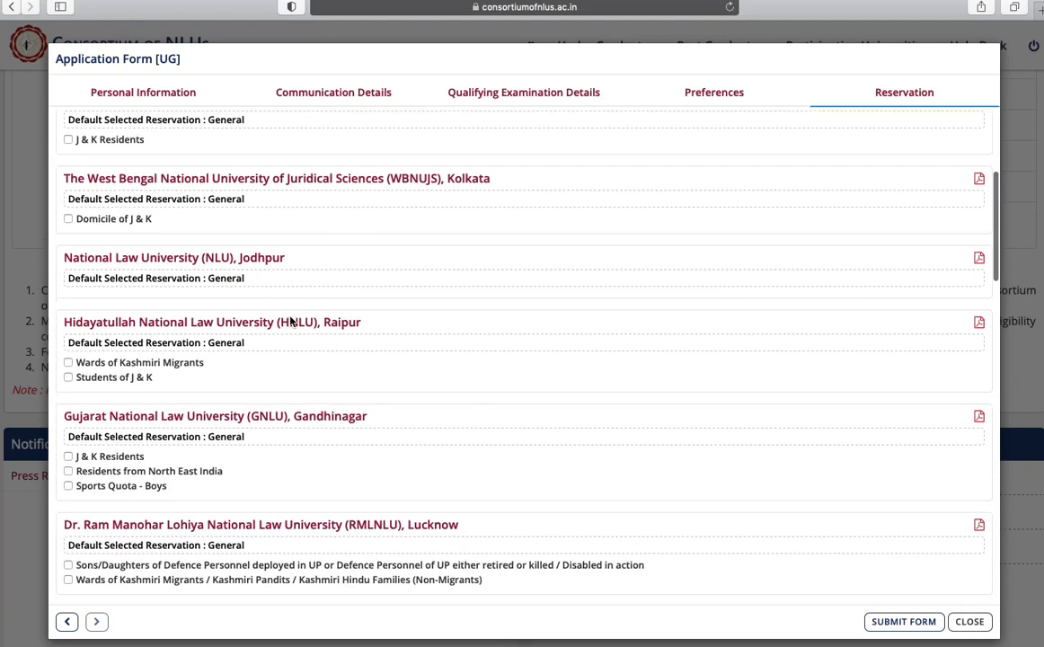
{"action": "scroll", "coordinate": [290, 321], "scroll_direction": "down", "scroll_amount": 1}
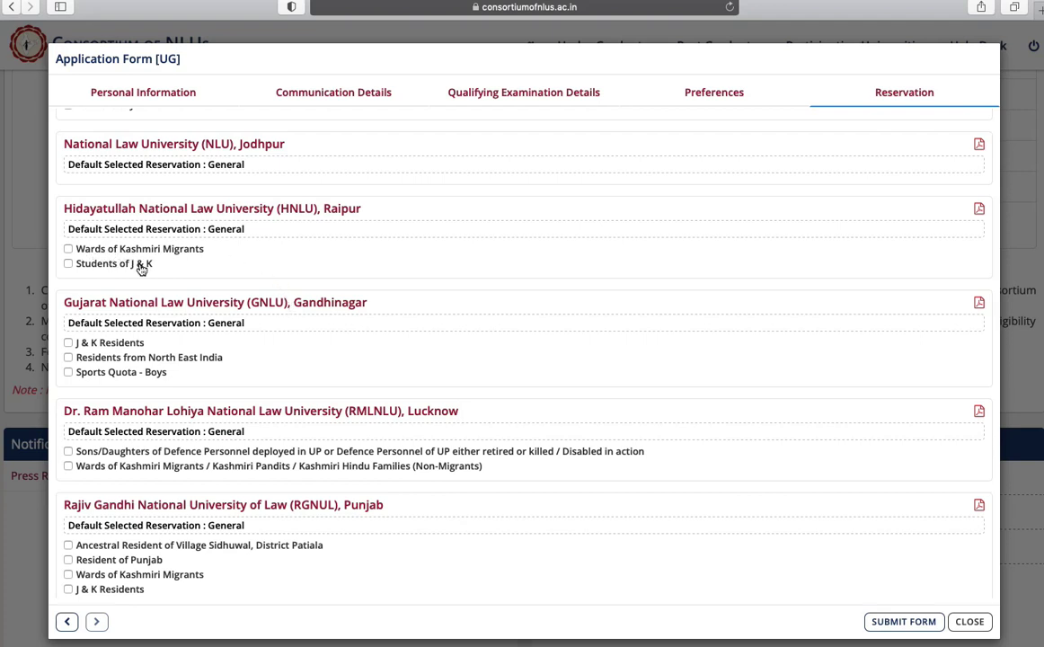
{"action": "scroll", "coordinate": [155, 329], "scroll_direction": "down", "scroll_amount": 2}
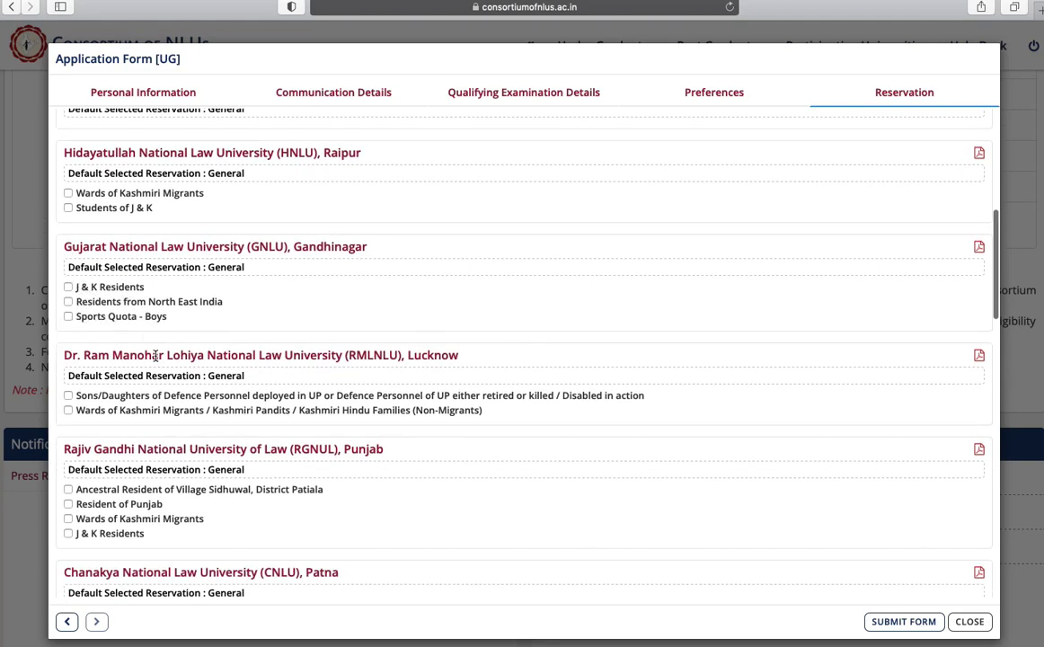
{"action": "scroll", "coordinate": [156, 357], "scroll_direction": "down", "scroll_amount": 2}
{"action": "scroll", "coordinate": [155, 357], "scroll_direction": "down", "scroll_amount": 3}
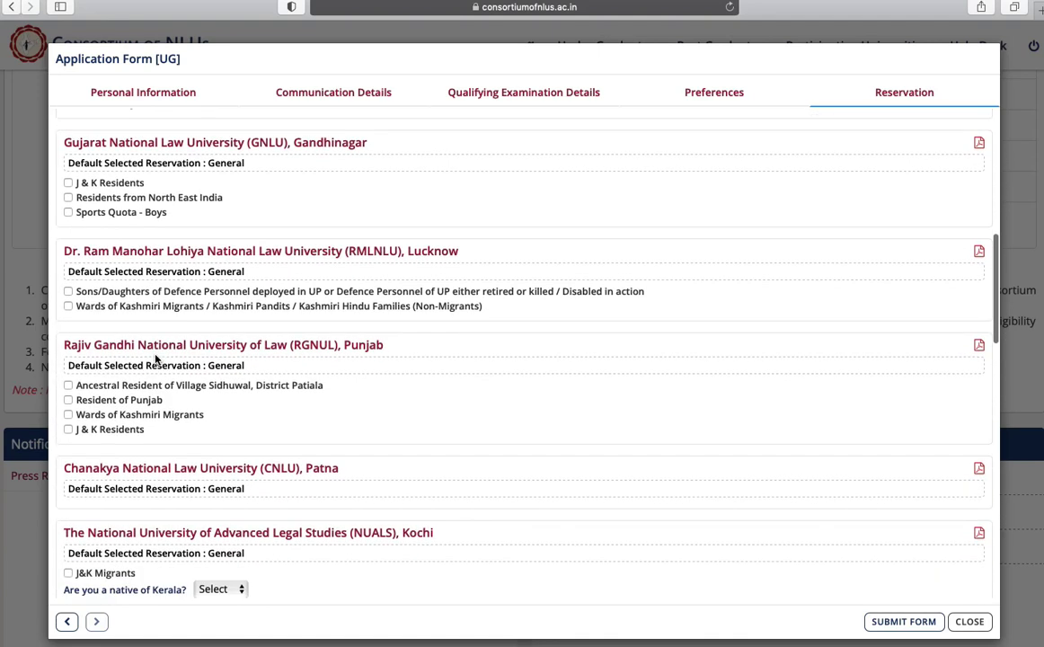
{"action": "scroll", "coordinate": [156, 359], "scroll_direction": "down", "scroll_amount": 5}
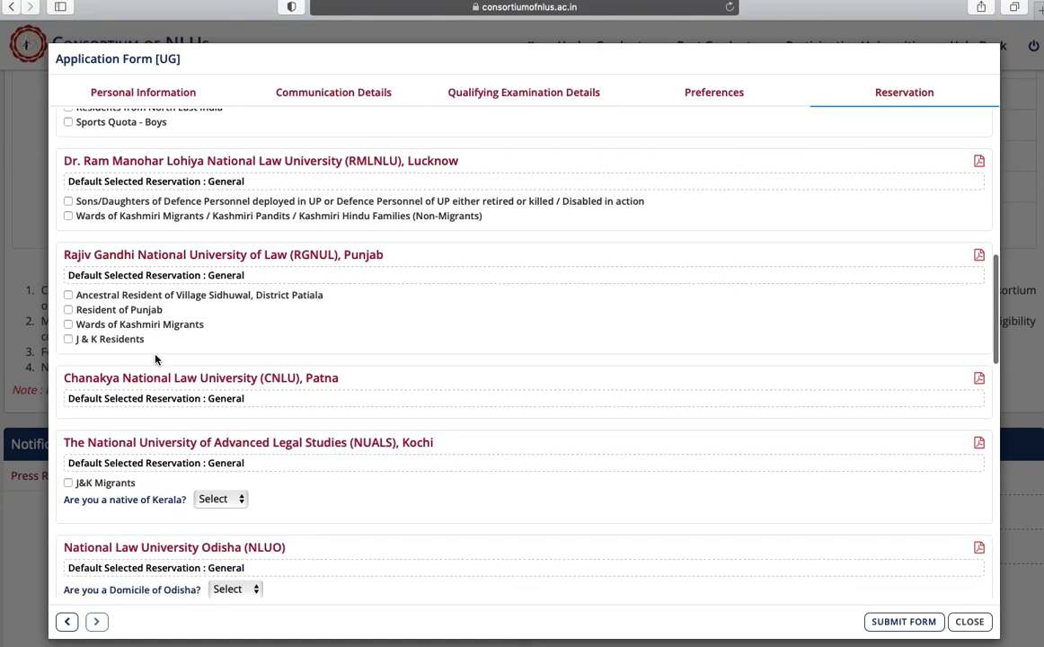
{"action": "scroll", "coordinate": [155, 359], "scroll_direction": "down", "scroll_amount": 8}
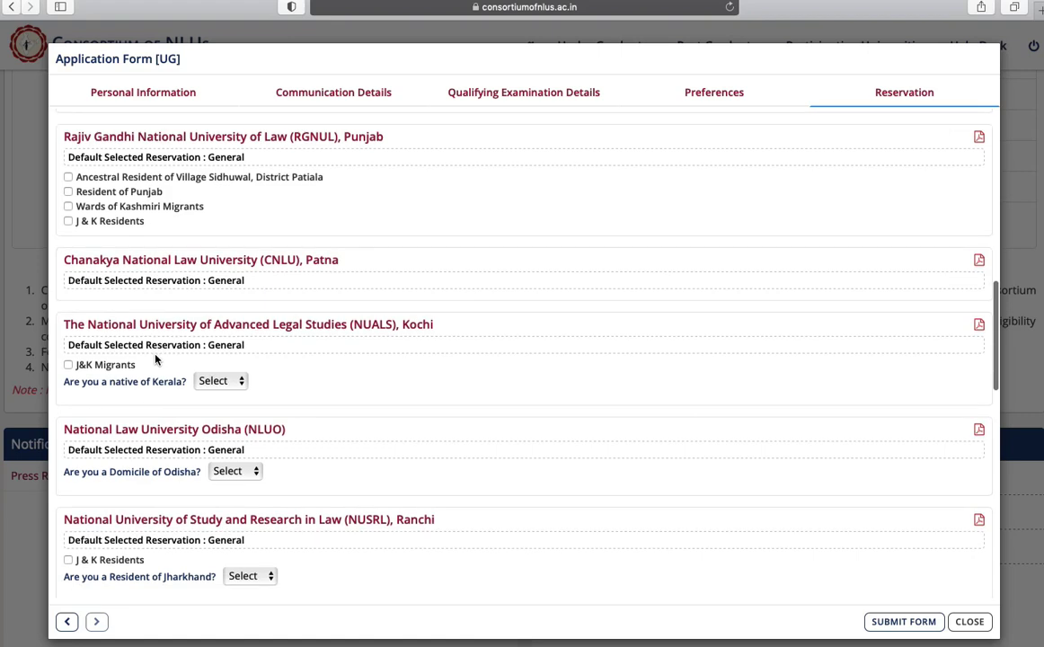
{"action": "scroll", "coordinate": [155, 359], "scroll_direction": "down", "scroll_amount": 1}
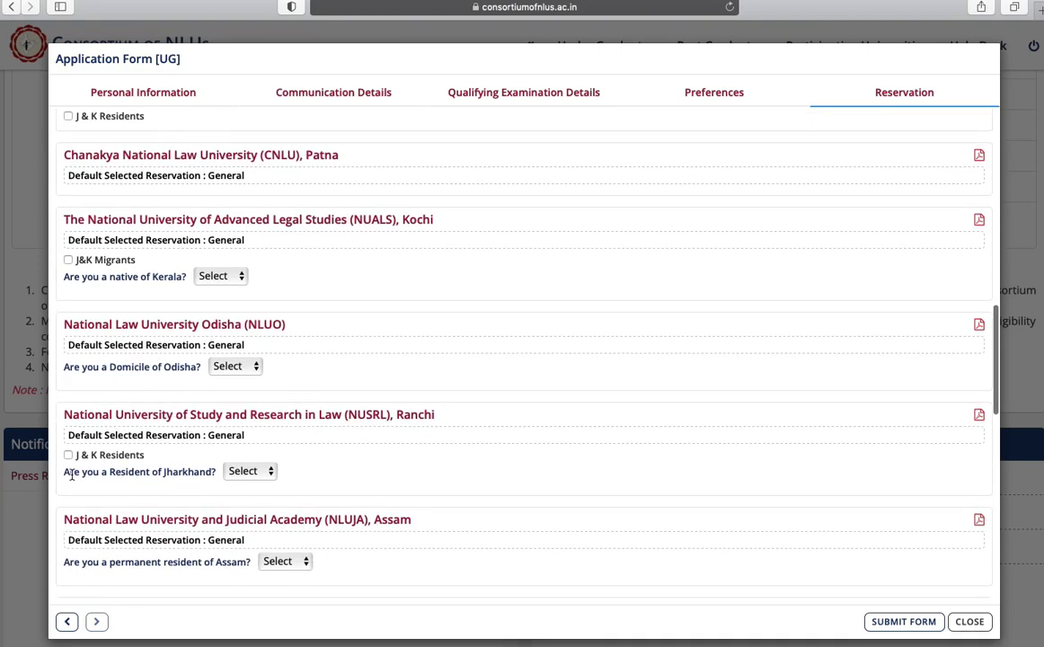
{"action": "left_click_drag", "start_coordinate": [65, 477], "coordinate": [216, 474]}
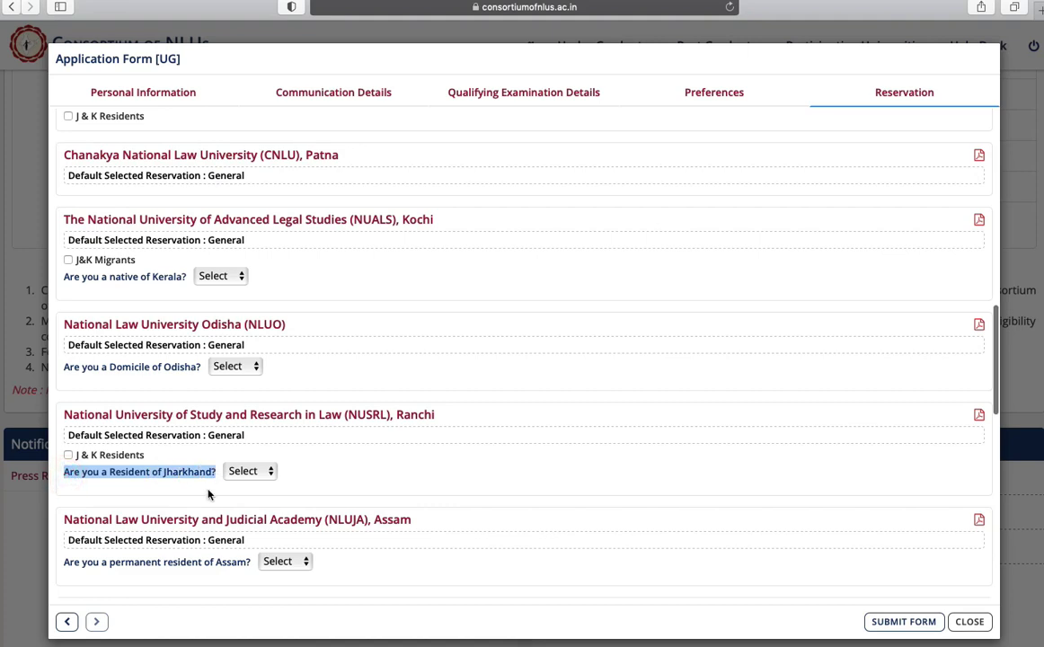
{"action": "left_click", "coordinate": [209, 494]}
{"action": "scroll", "coordinate": [210, 494], "scroll_direction": "down", "scroll_amount": 1}
{"action": "scroll", "coordinate": [209, 495], "scroll_direction": "down", "scroll_amount": 10}
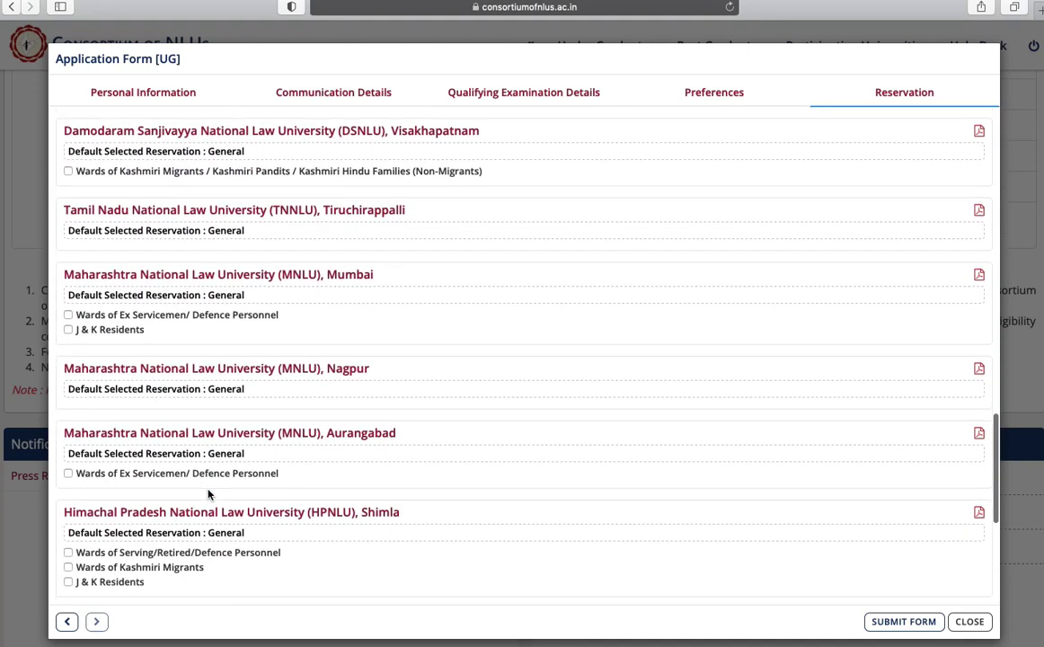
{"action": "scroll", "coordinate": [209, 494], "scroll_direction": "down", "scroll_amount": 3}
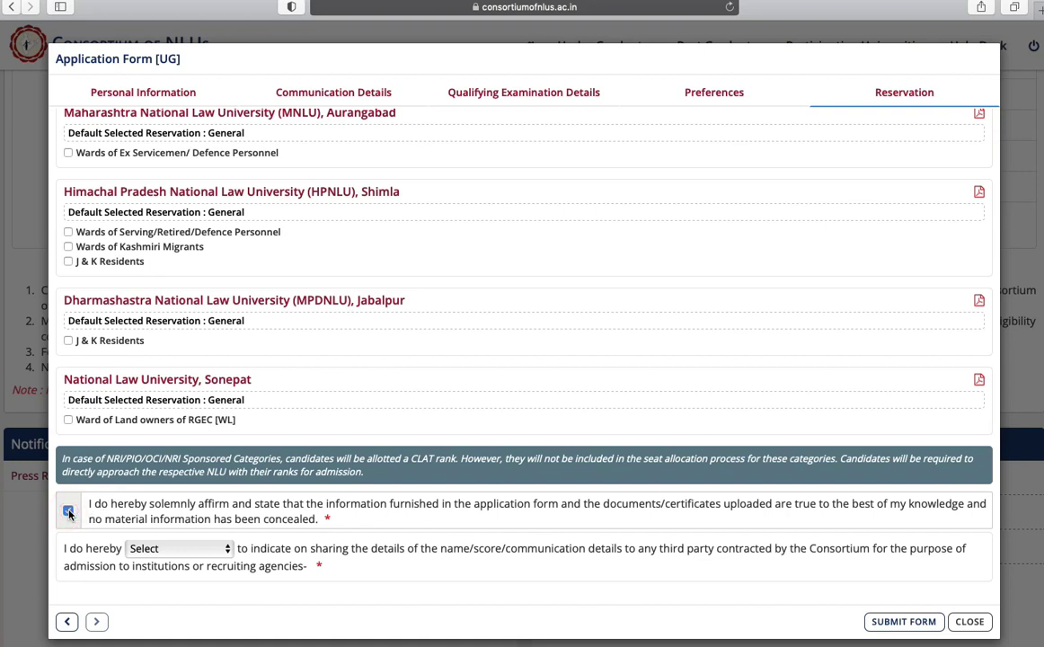
Consent to sharing details with third parties and submit the application form
{"action": "left_click", "coordinate": [167, 549]}
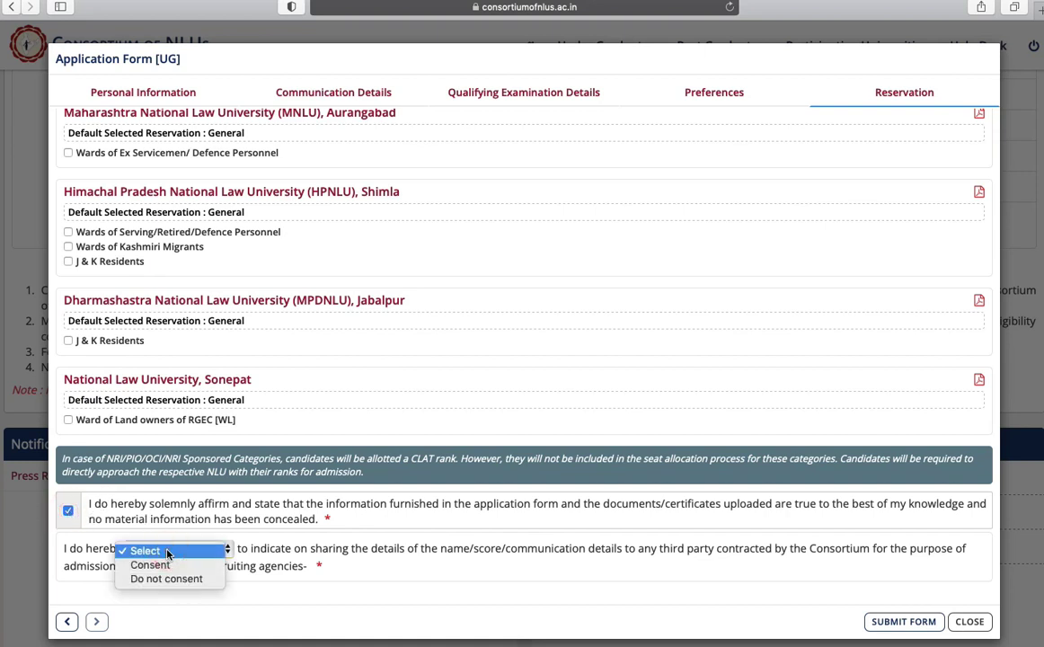
{"action": "left_click", "coordinate": [166, 564]}
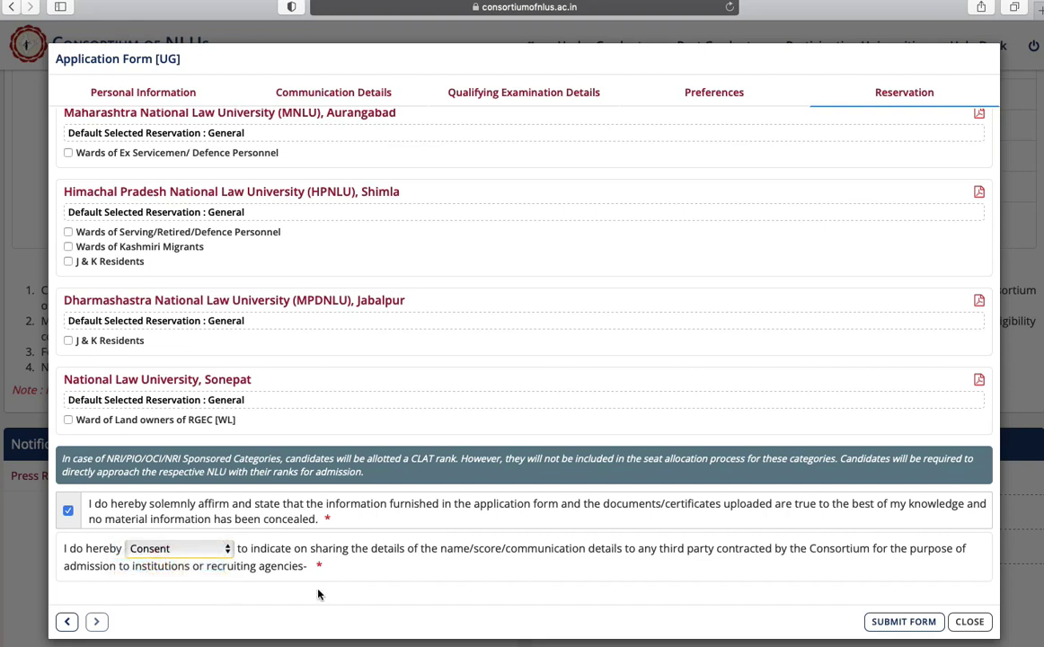
{"action": "left_click", "coordinate": [892, 622]}
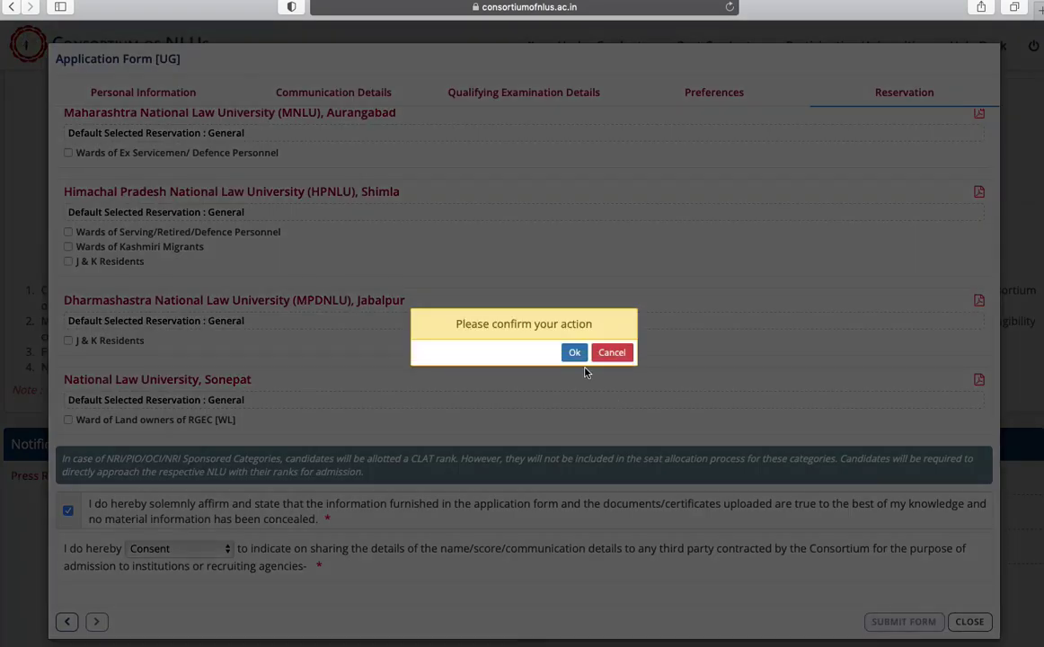
{"action": "left_click", "coordinate": [573, 354]}
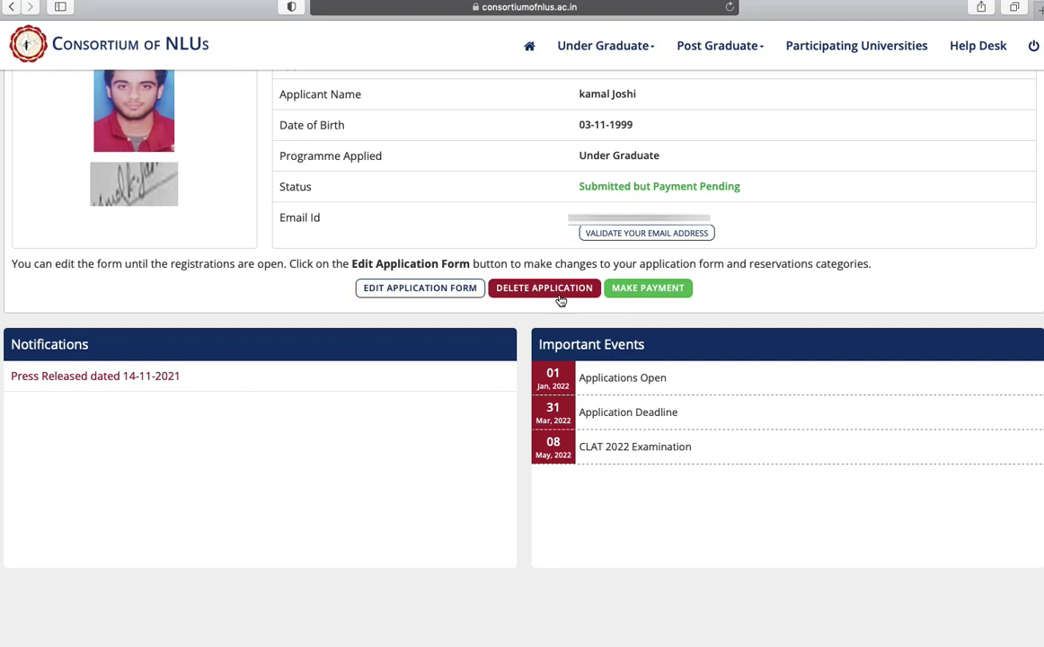
Decline previous year question papers and confirm payment of the ₹4000 application fee
{"action": "left_click", "coordinate": [643, 289]}
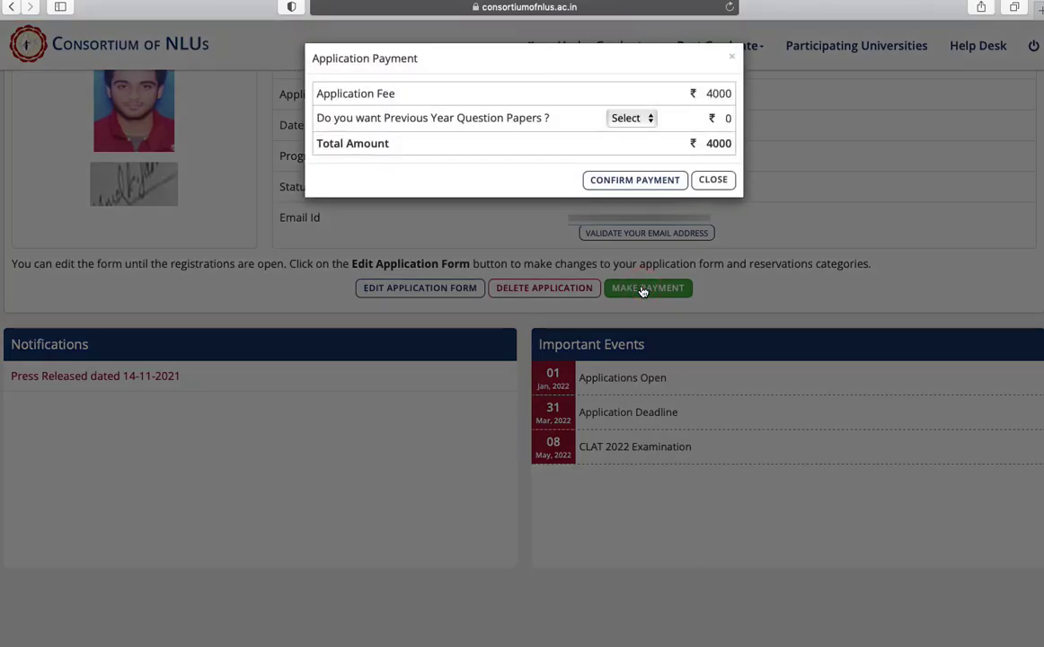
{"action": "left_click", "coordinate": [630, 119]}
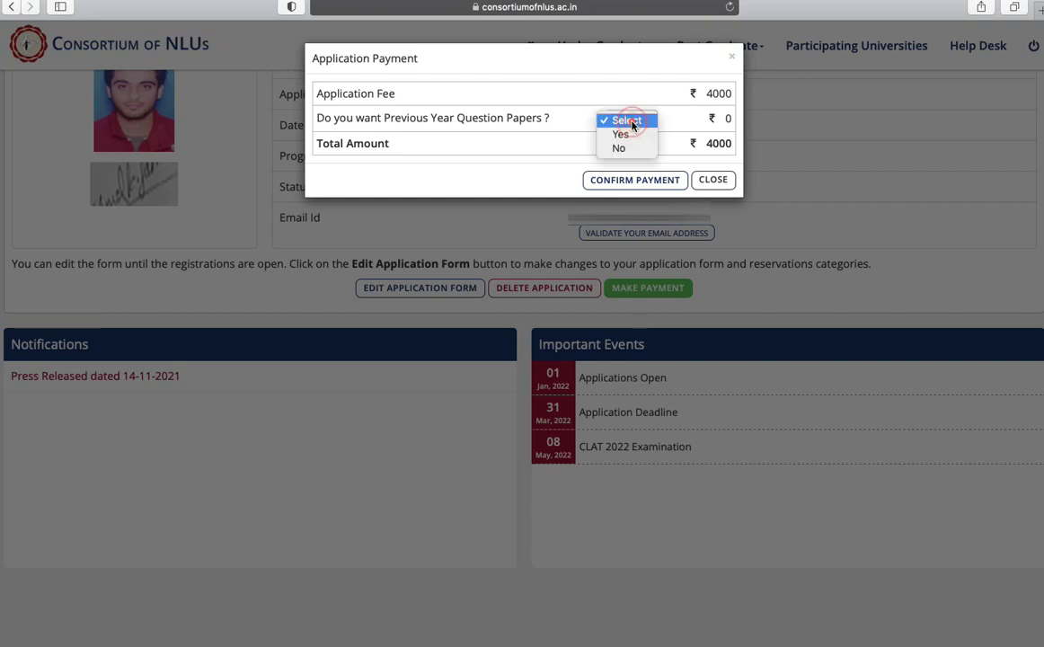
{"action": "left_click", "coordinate": [633, 122]}
{"action": "left_click", "coordinate": [629, 120]}
{"action": "left_click", "coordinate": [629, 149]}
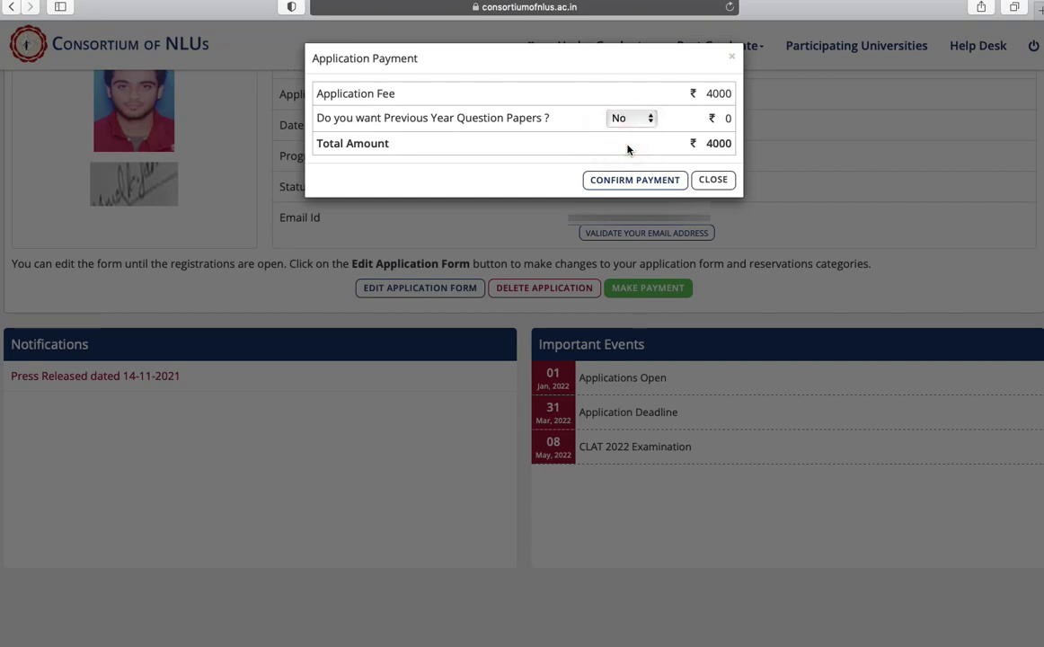
{"action": "left_click_drag", "start_coordinate": [733, 93], "coordinate": [706, 94]}
{"action": "left_click", "coordinate": [657, 185]}
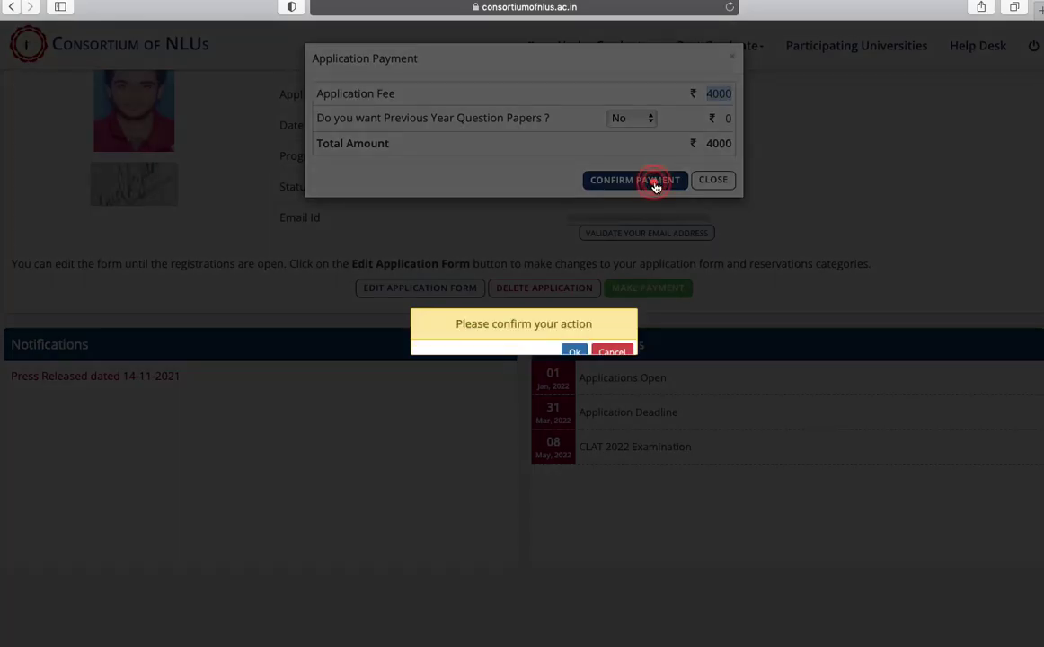
{"action": "left_click", "coordinate": [575, 353]}
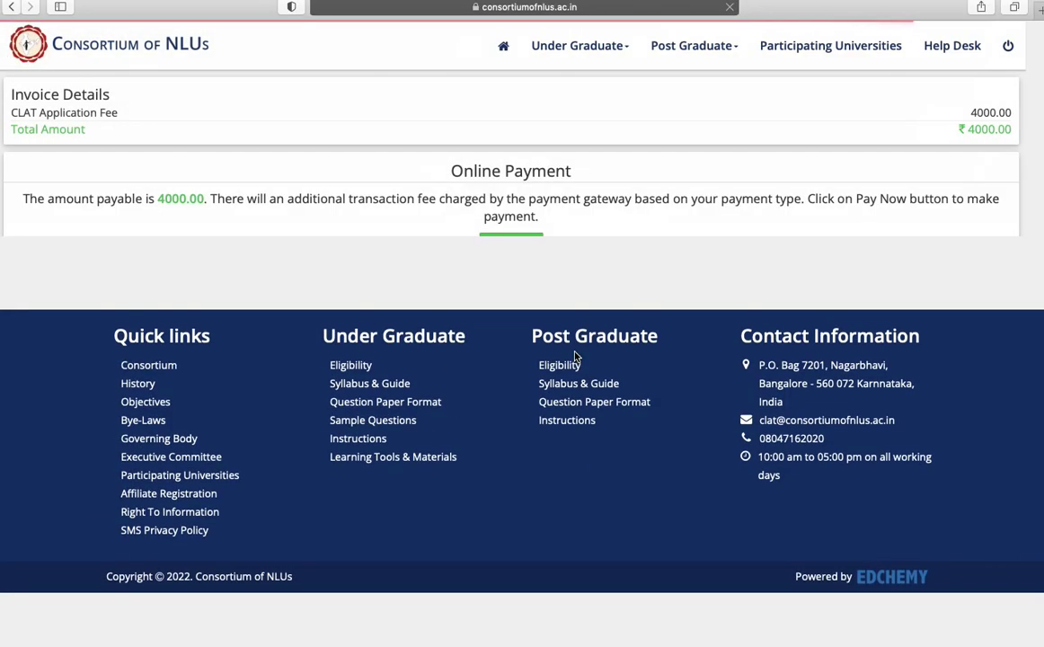